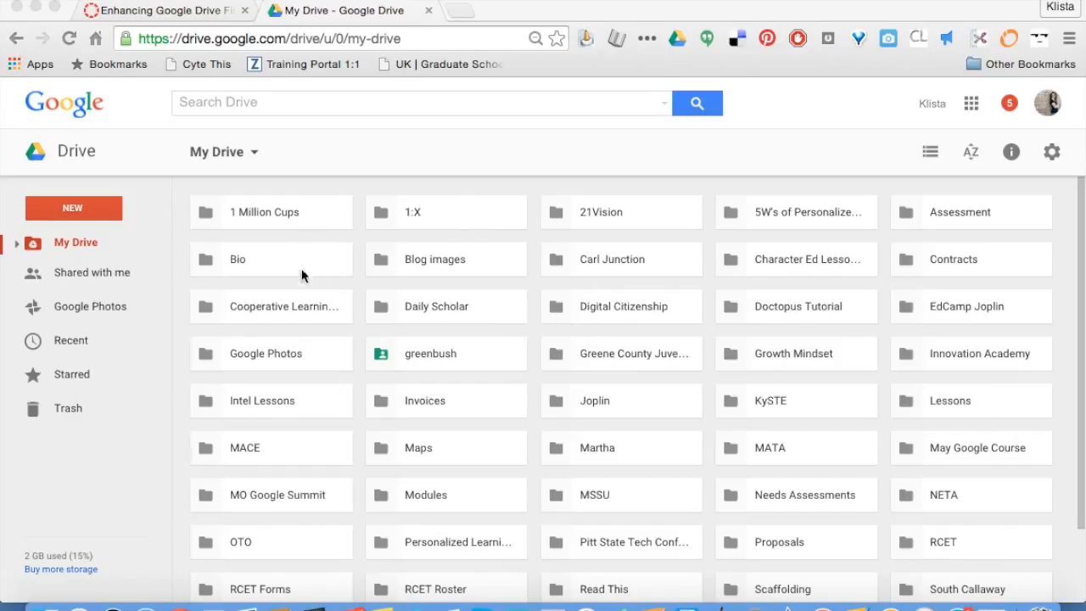
# - Open the Basic Drive folder inside greenbush, Greenbush Online Classes
pyautogui.doubleClick(428, 360)
pyautogui.doubleClick(261, 211)
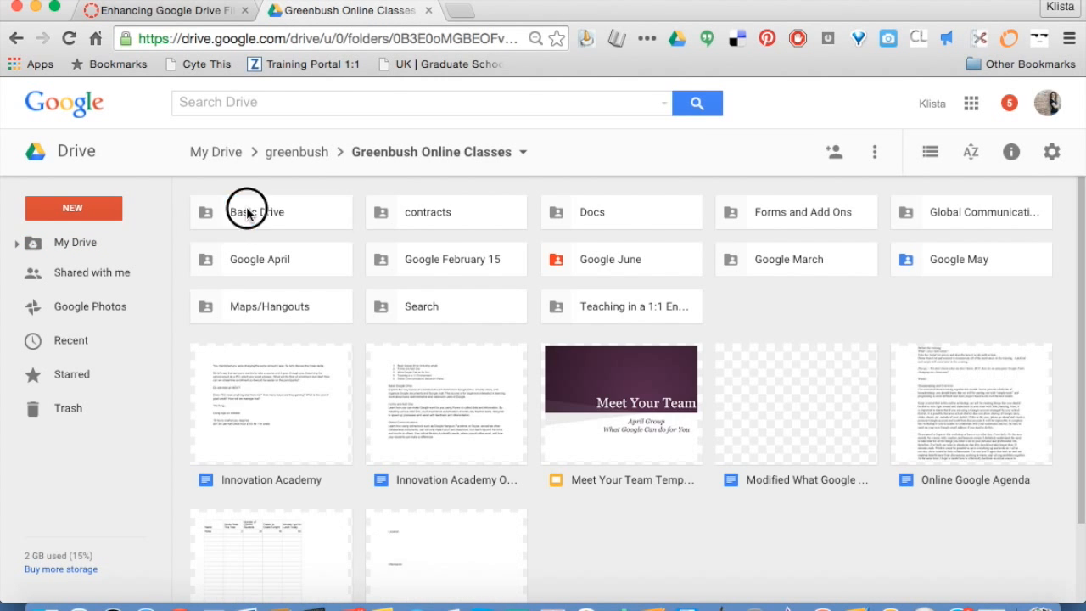
pyautogui.doubleClick(247, 213)
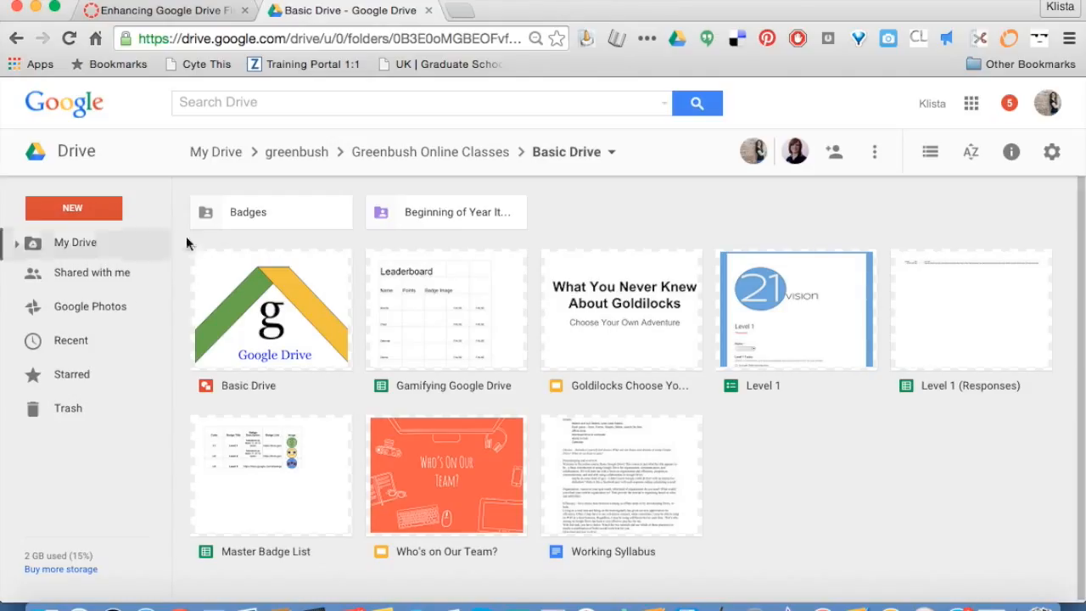
# - Create a new Google Docs document in the shared Basic Drive folder and name it "Enhancing Google Docs"
pyautogui.click(107, 209)
pyautogui.click(103, 363)
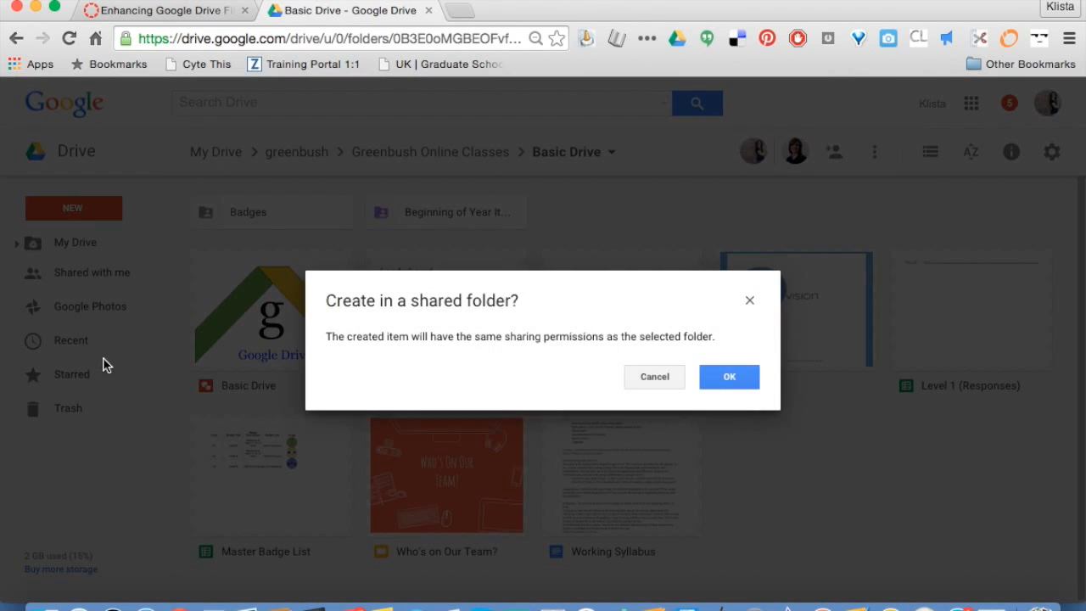
pyautogui.click(715, 377)
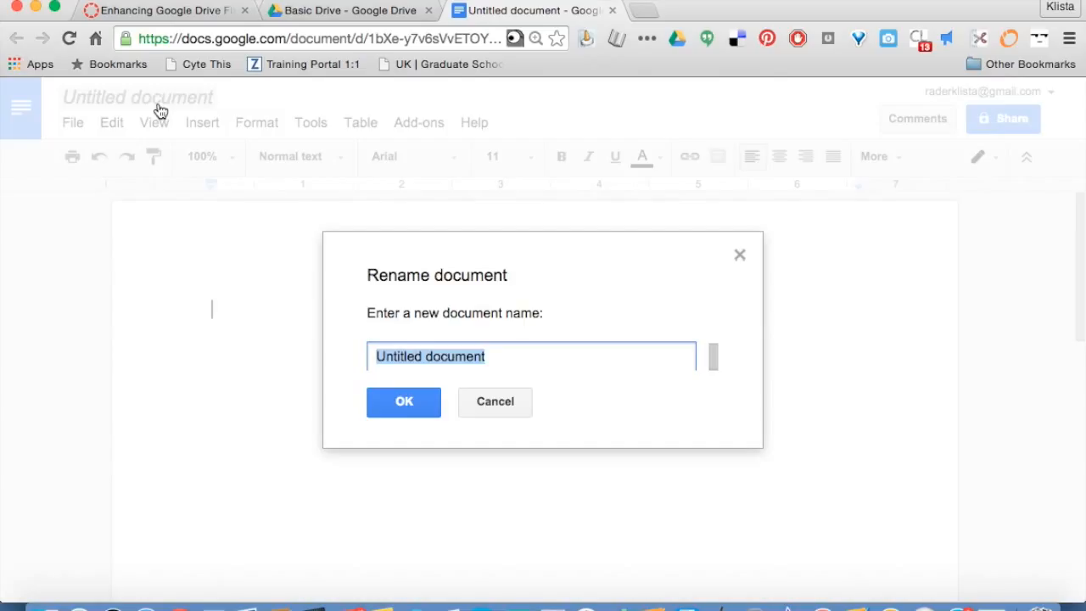
pyautogui.write('Enhancing Google Docs')
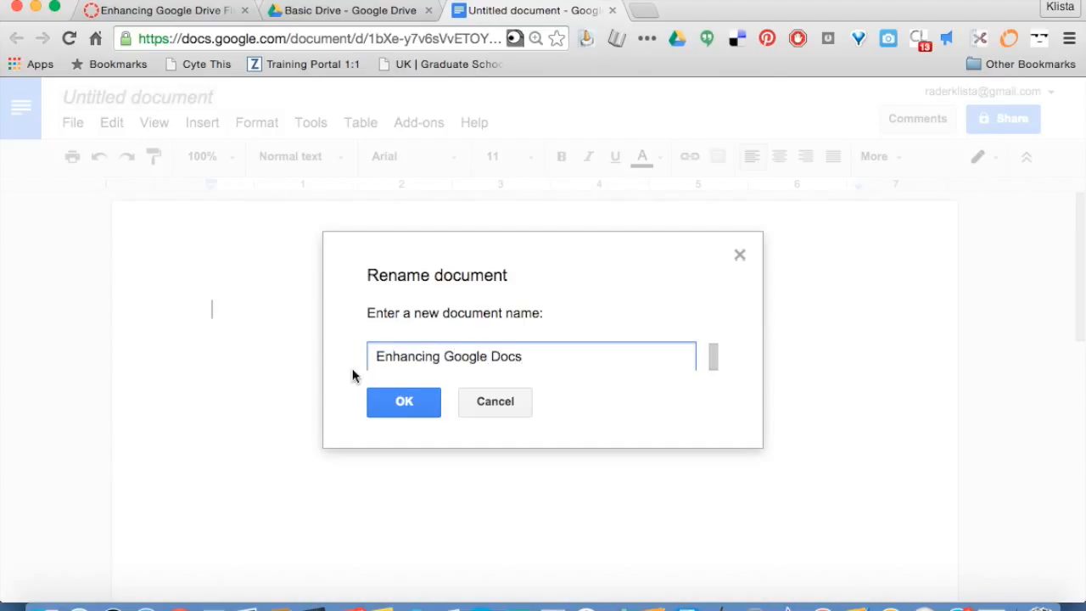
pyautogui.click(404, 401)
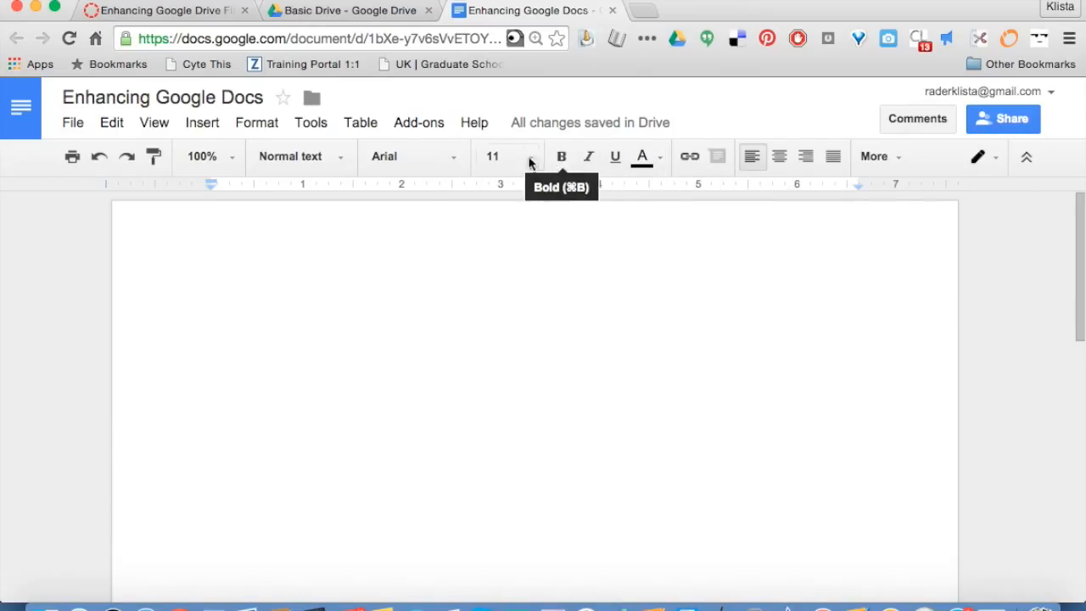
# - Insert a 3 x 3 table into the blank document
pyautogui.click(370, 124)
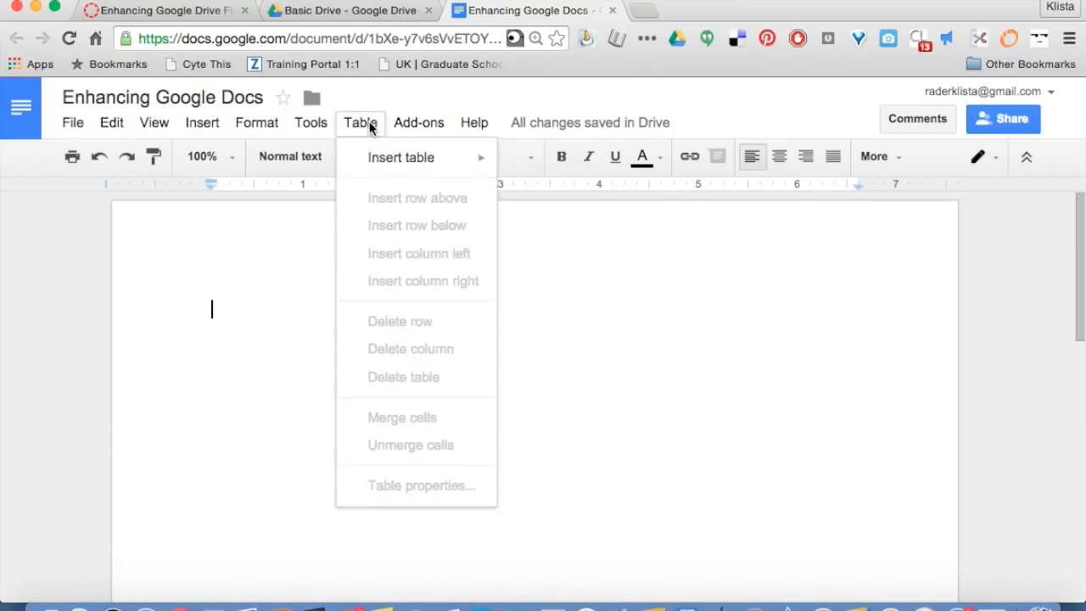
pyautogui.moveTo(375, 167)
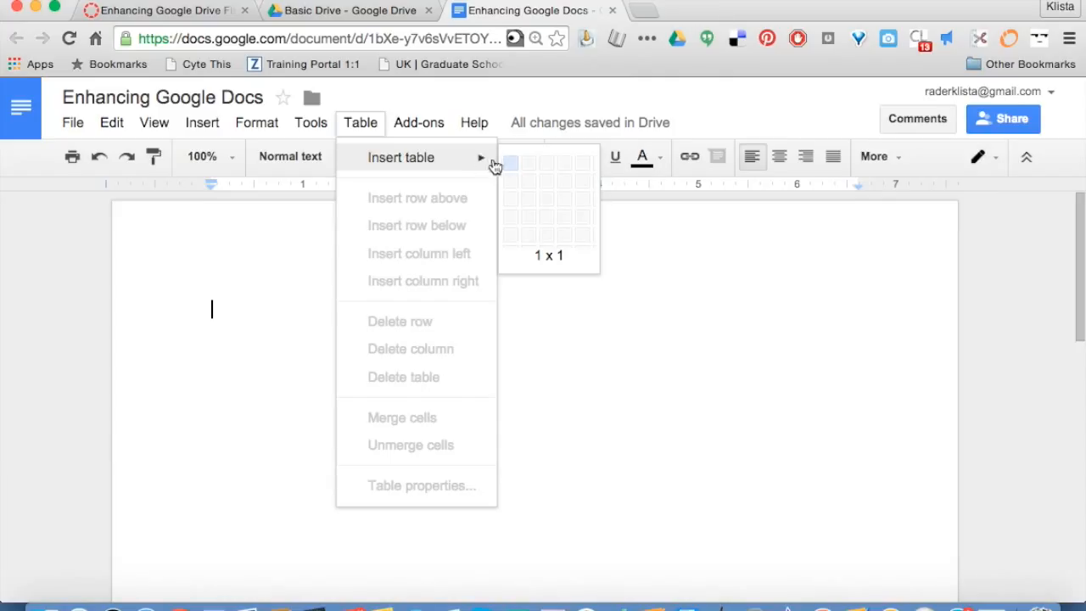
pyautogui.click(552, 201)
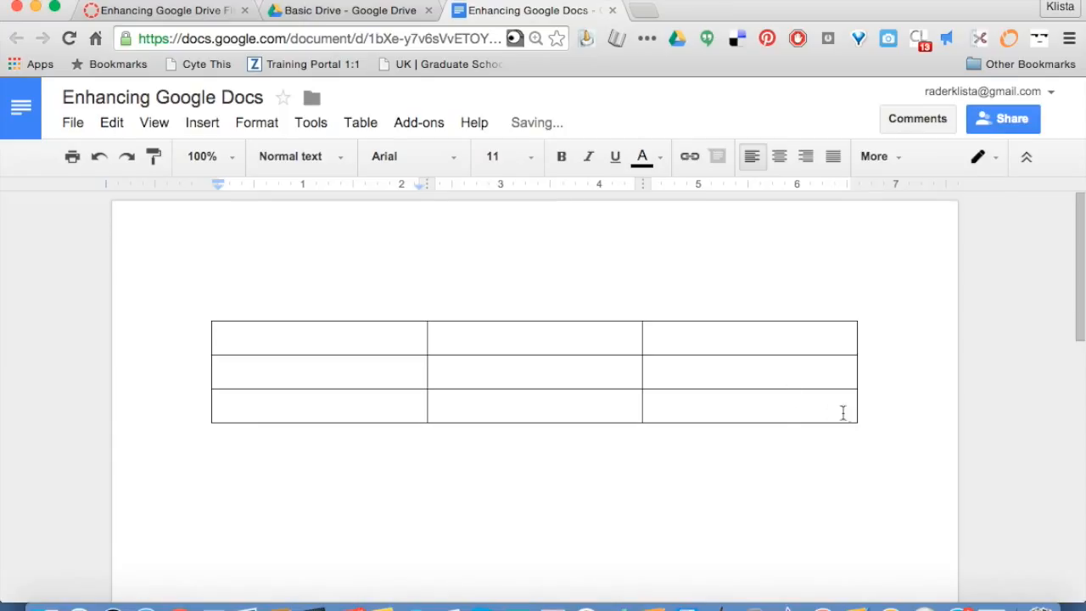
# - Resize the table by making all three rows taller and narrowing the third column from its outer border
pyautogui.click(725, 422)
pyautogui.moveTo(725, 422); pyautogui.dragTo(725, 500)
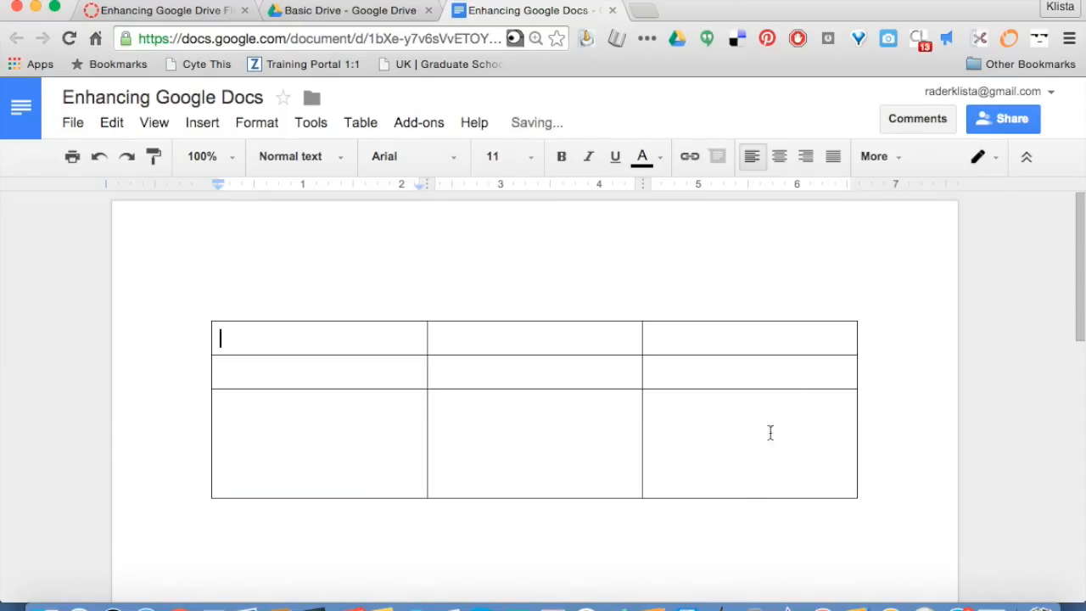
pyautogui.moveTo(857, 355); pyautogui.dragTo(810, 356)
pyautogui.moveTo(579, 388); pyautogui.dragTo(576, 422)
pyautogui.moveTo(572, 355); pyautogui.dragTo(572, 368)
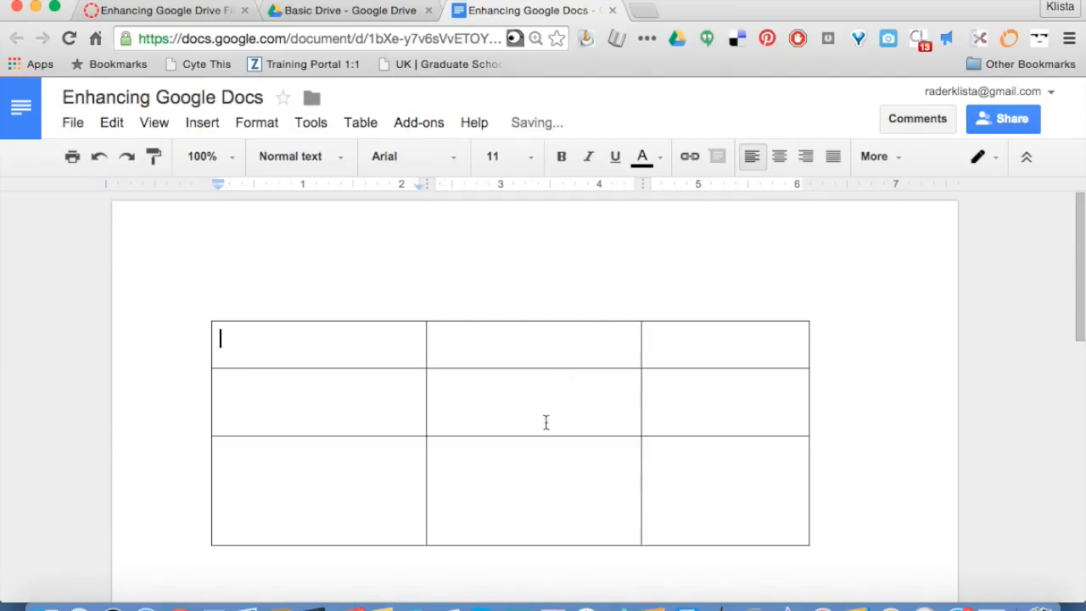
pyautogui.moveTo(533, 436); pyautogui.dragTo(526, 473)
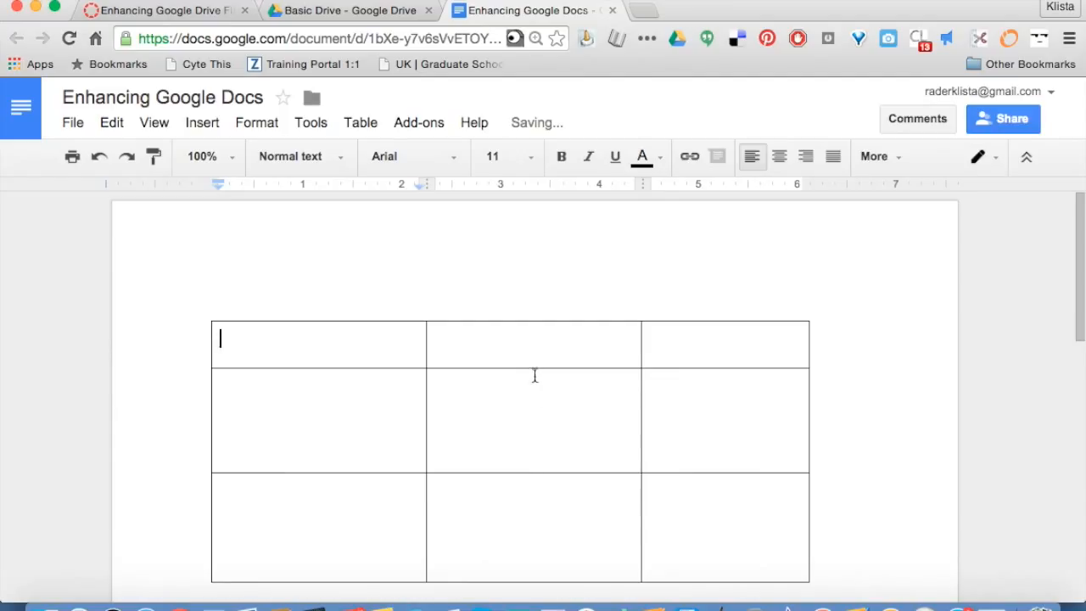
pyautogui.moveTo(530, 377); pyautogui.dragTo(526, 398)
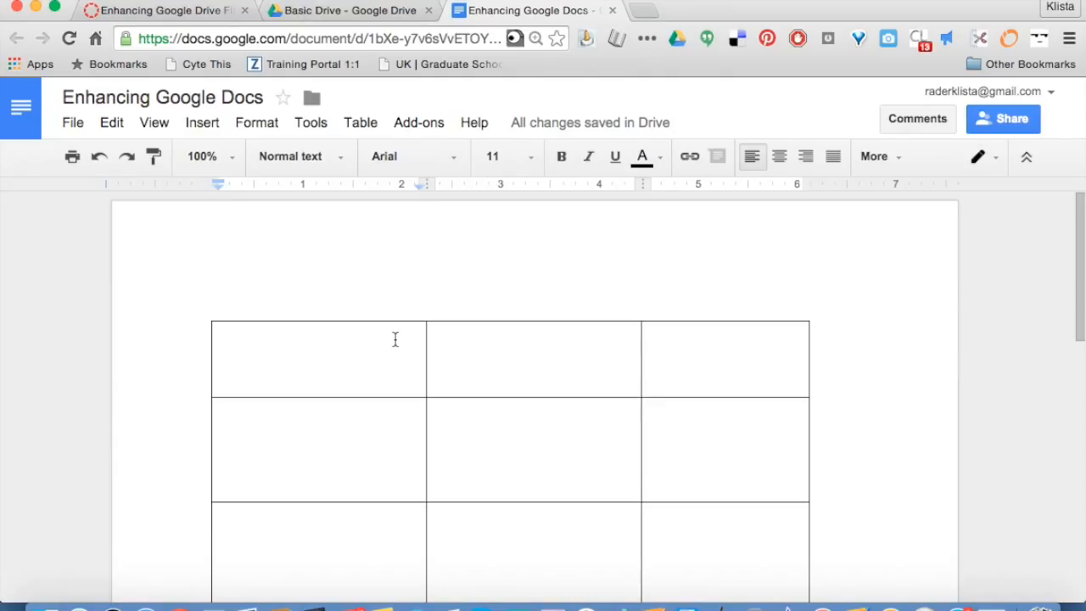
# - Fill the three cells of the table's first row with one student's first name each
pyautogui.write('Klista')
pyautogui.press('Tab')
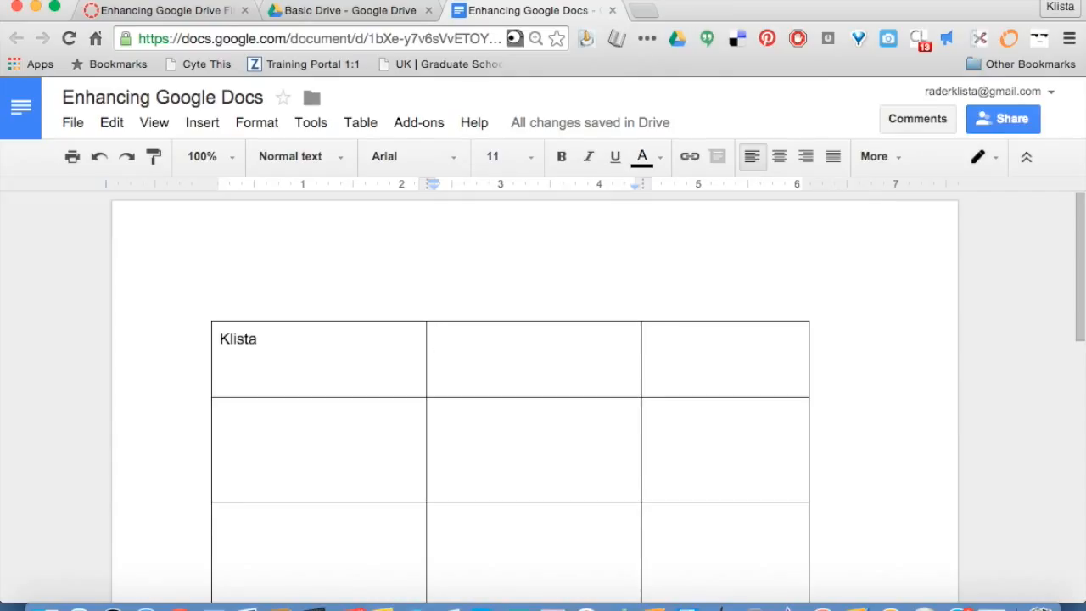
pyautogui.write('Sally')
pyautogui.press('Tab')
pyautogui.write('Bob')
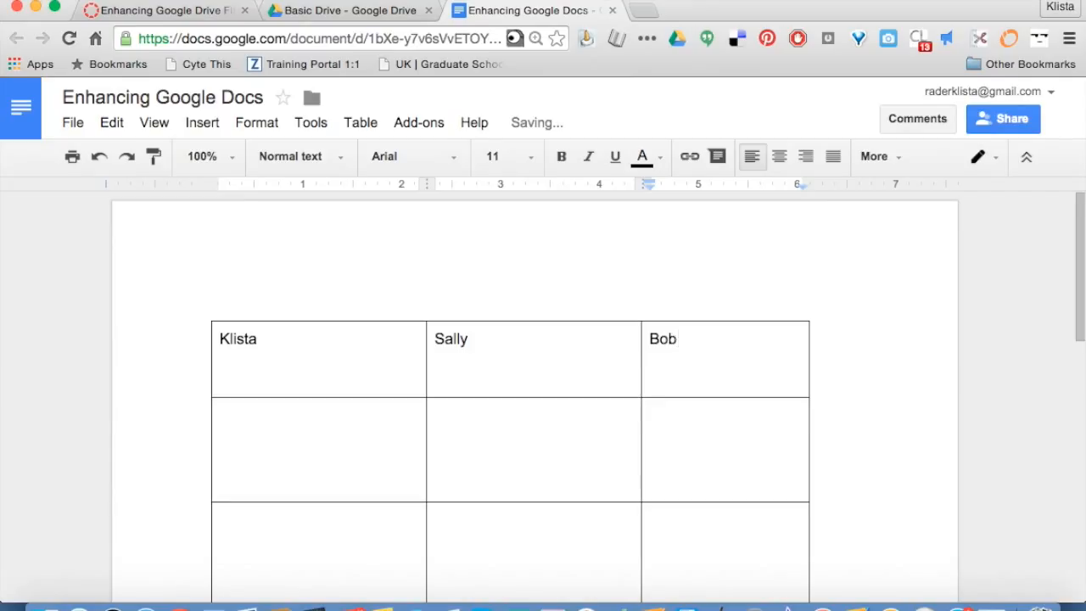
pyautogui.click(343, 473)
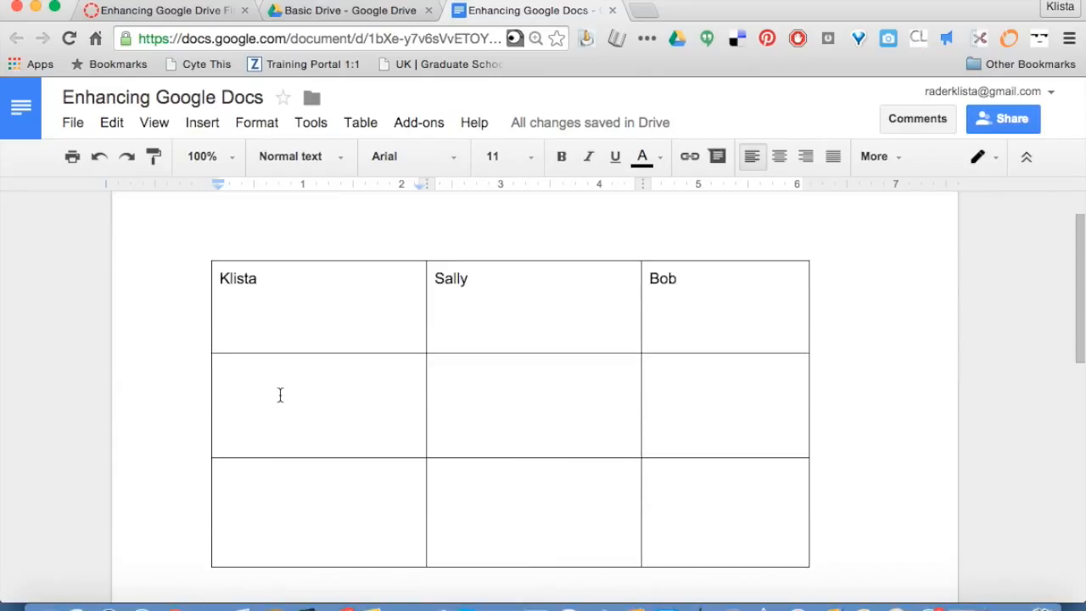
pyautogui.scroll(-3, 280, 394)
pyautogui.click(235, 487)
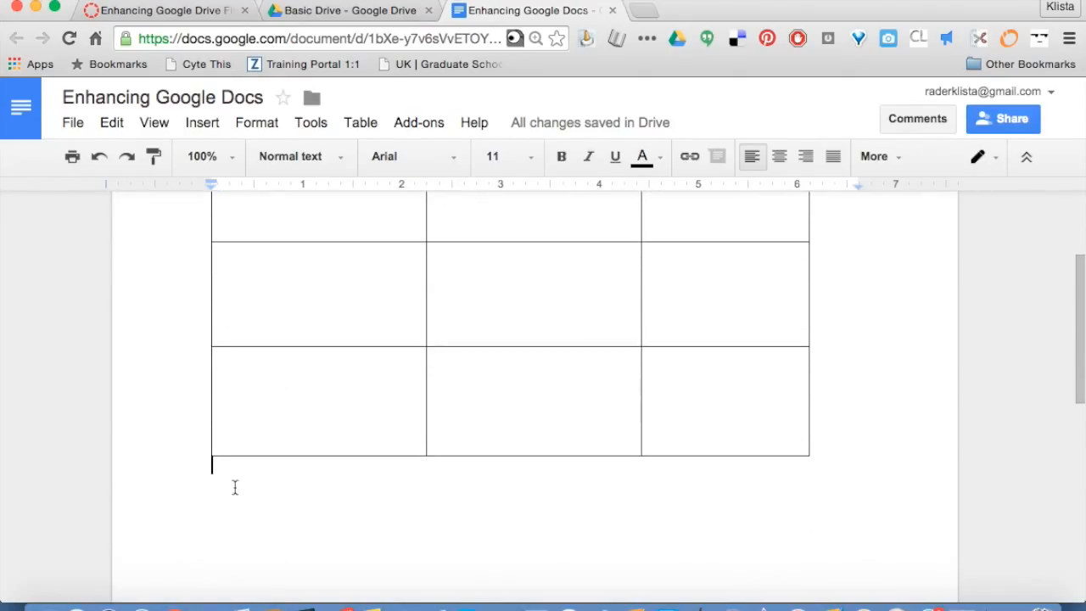
pyautogui.scroll(3, 235, 487)
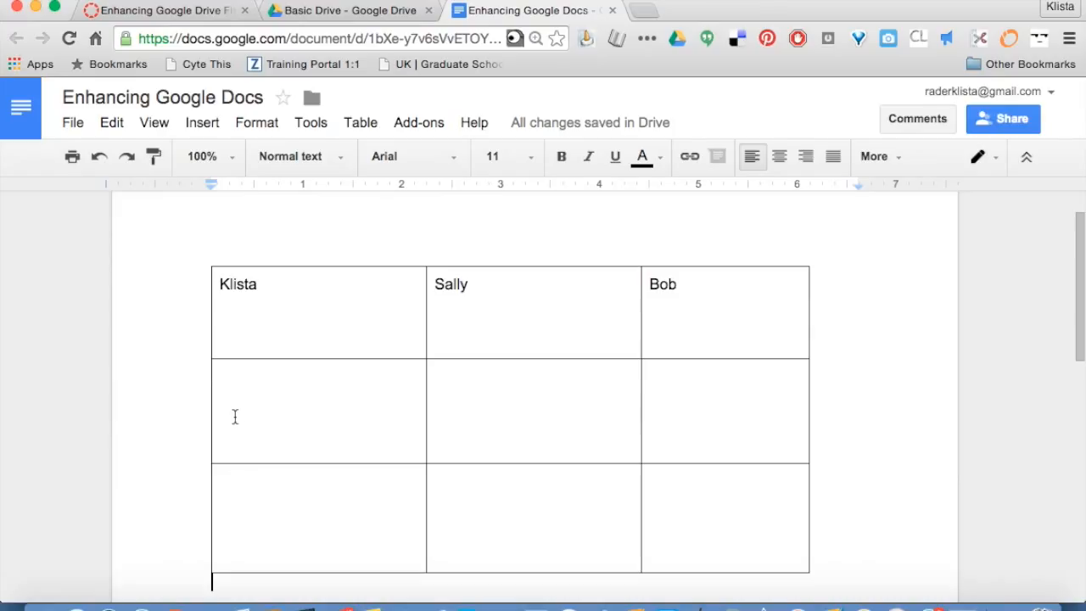
# - Upload the Desktop image "Screen Shot 2015-03-10 at 8.30.34 PM" into the first cell of the table's second row
pyautogui.click(240, 406)
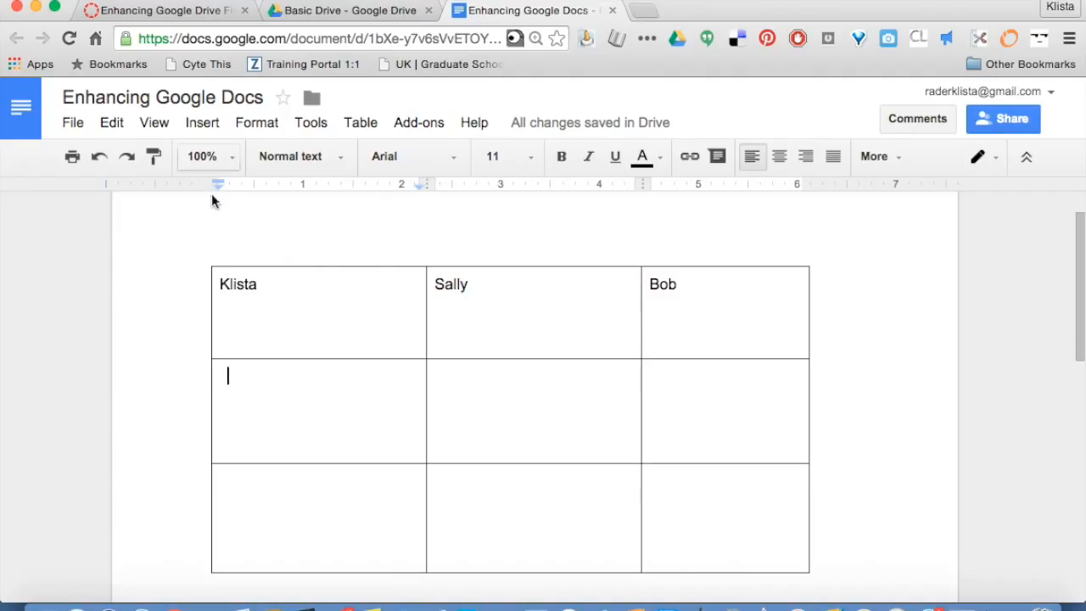
pyautogui.click(213, 125)
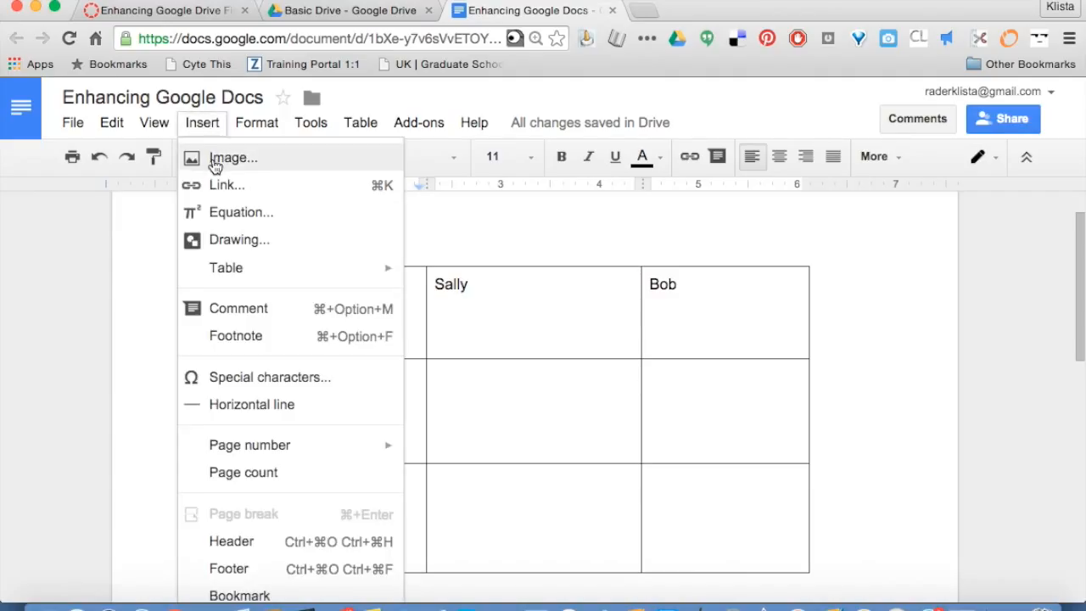
pyautogui.click(222, 158)
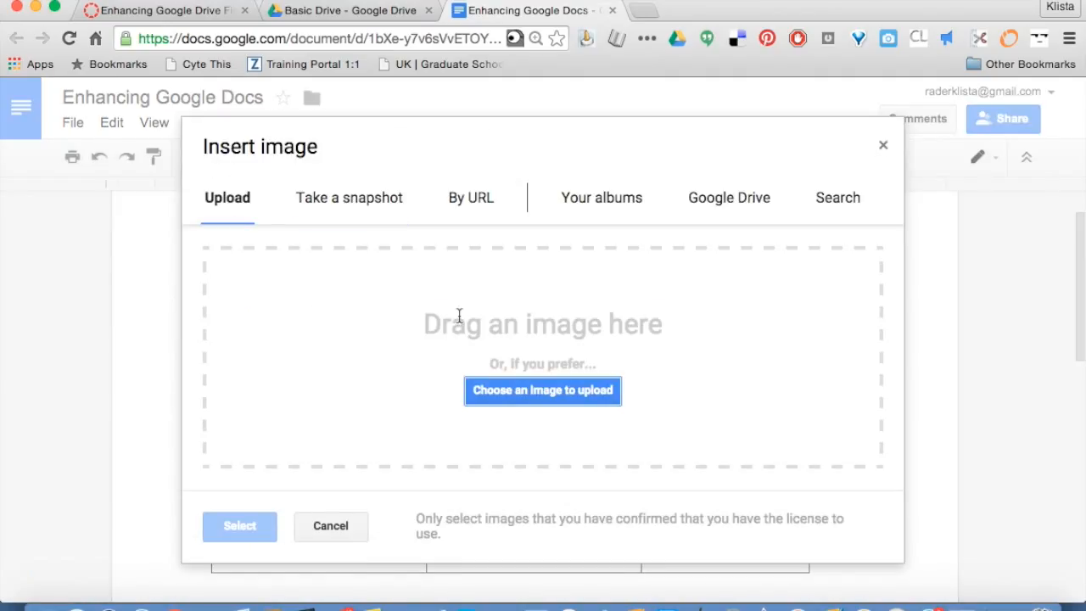
pyautogui.click(519, 389)
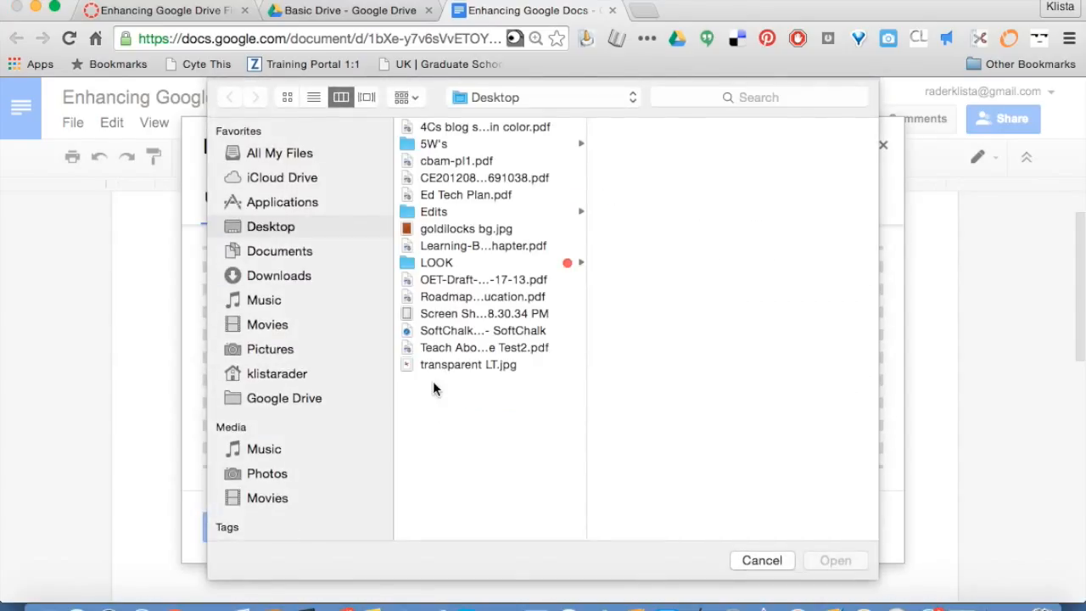
pyautogui.click(465, 321)
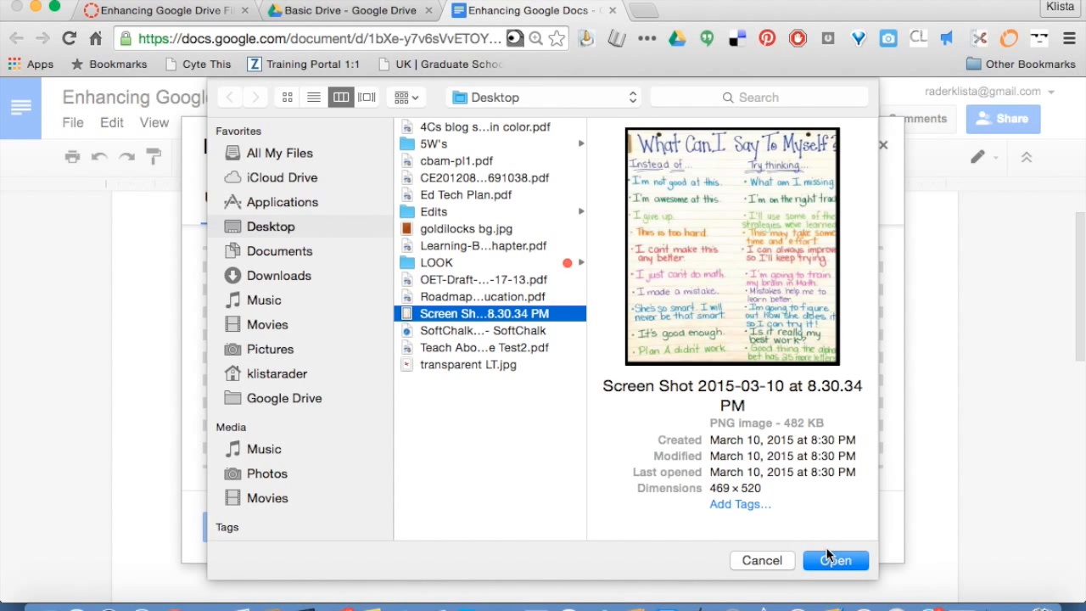
pyautogui.click(831, 557)
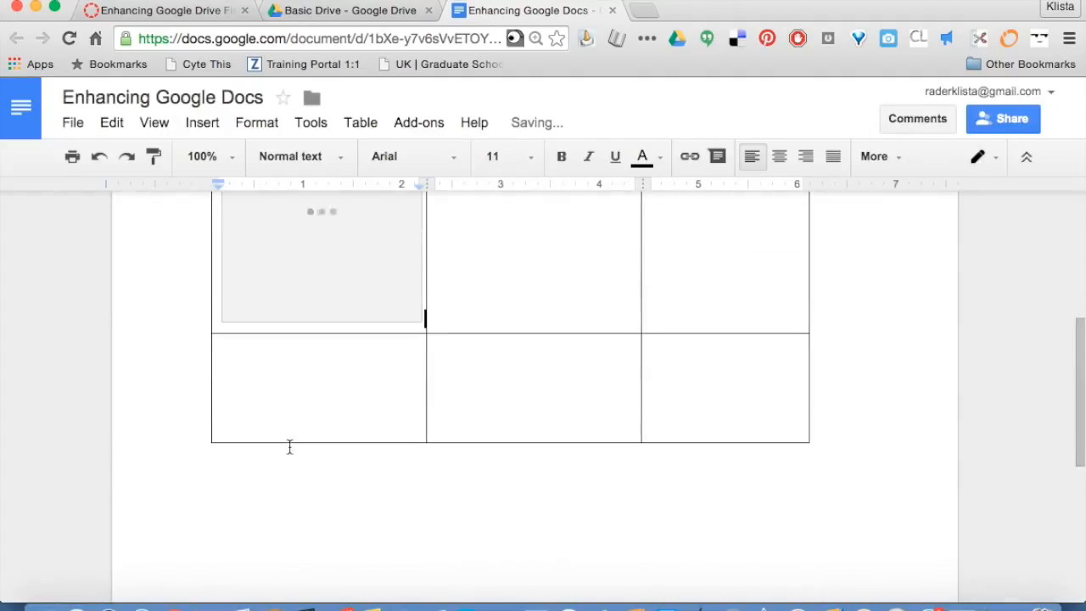
pyautogui.scroll(3, 331, 391)
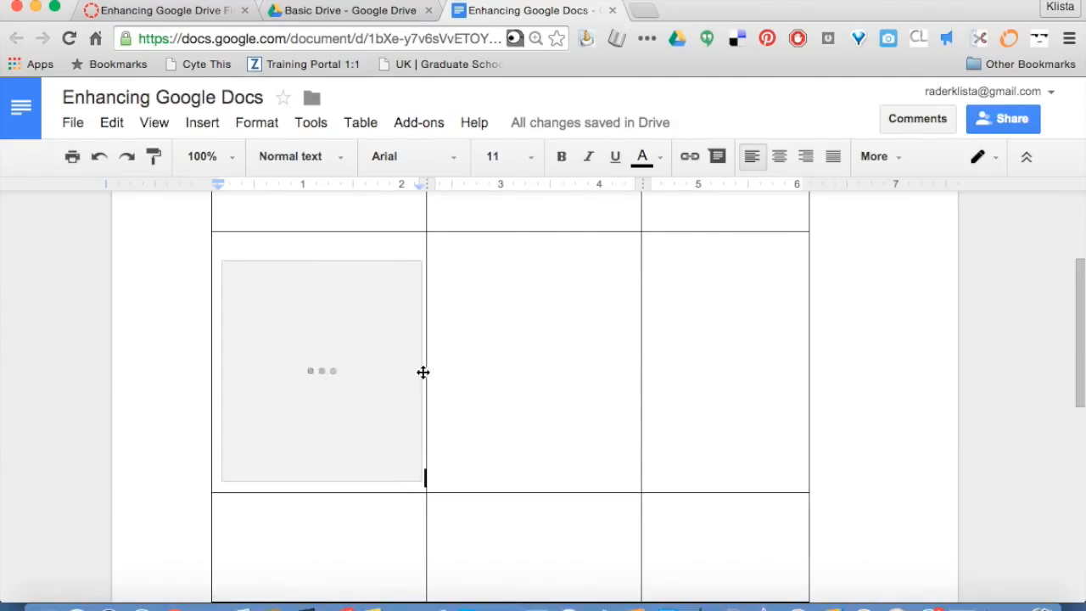
# - Search Google images for "america" and insert the coloured US regions map into the middle cell of the second row
pyautogui.click(473, 369)
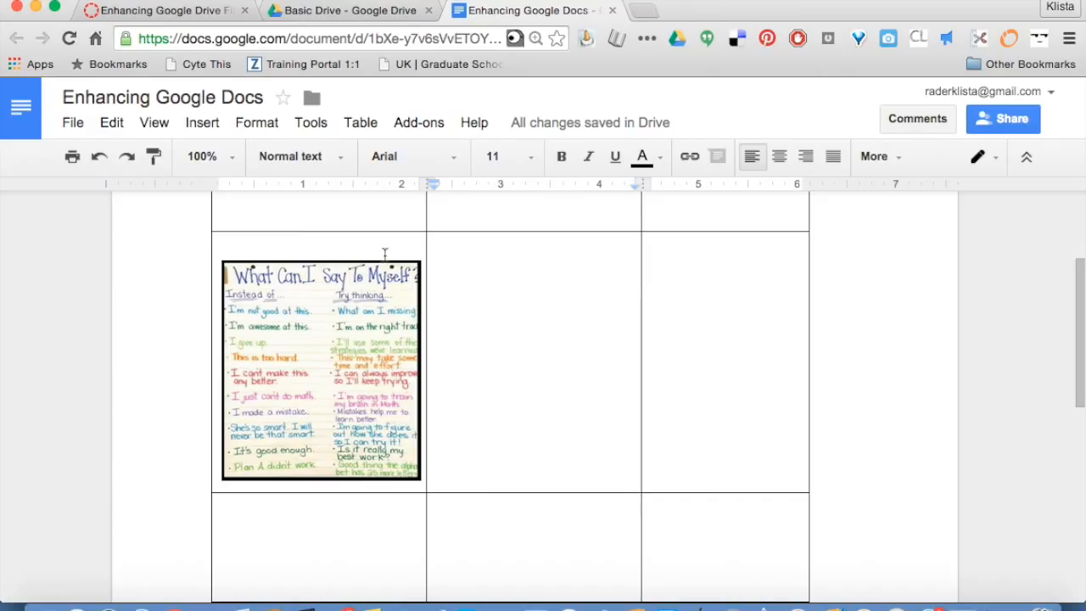
pyautogui.click(212, 125)
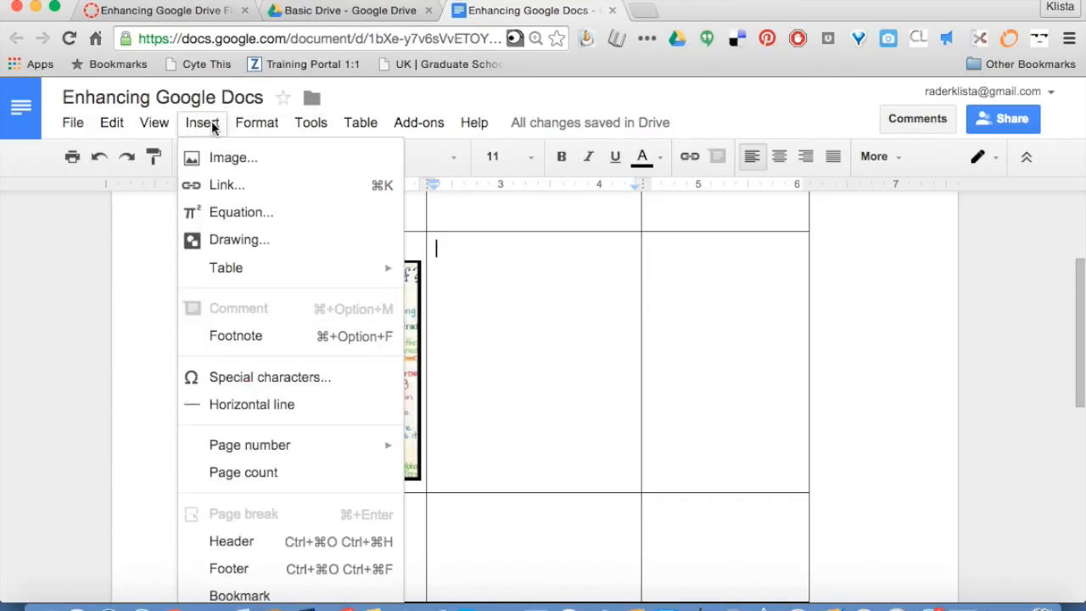
pyautogui.click(217, 171)
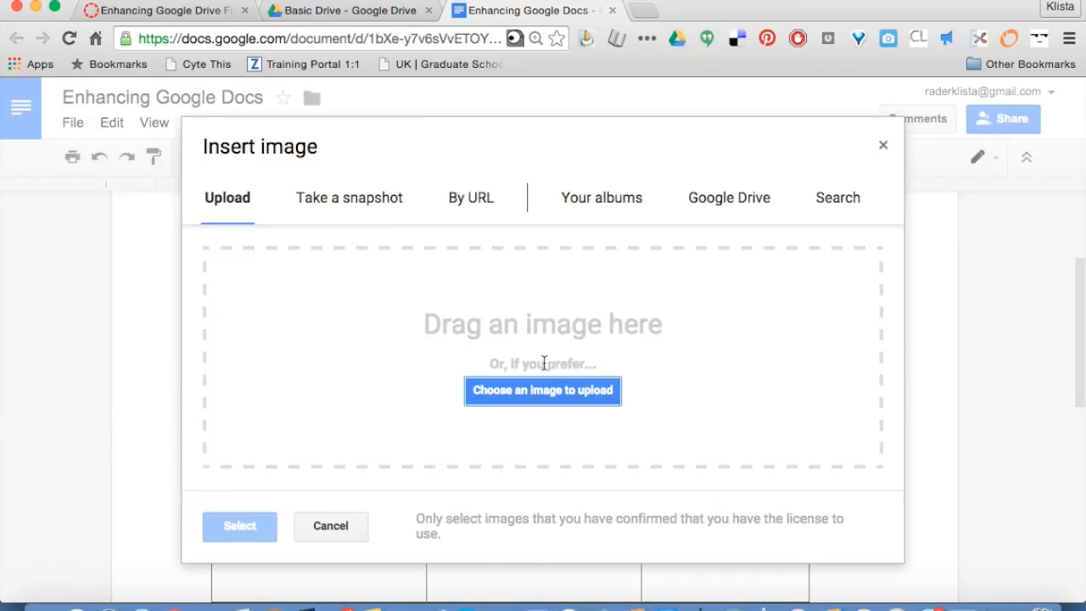
pyautogui.click(829, 203)
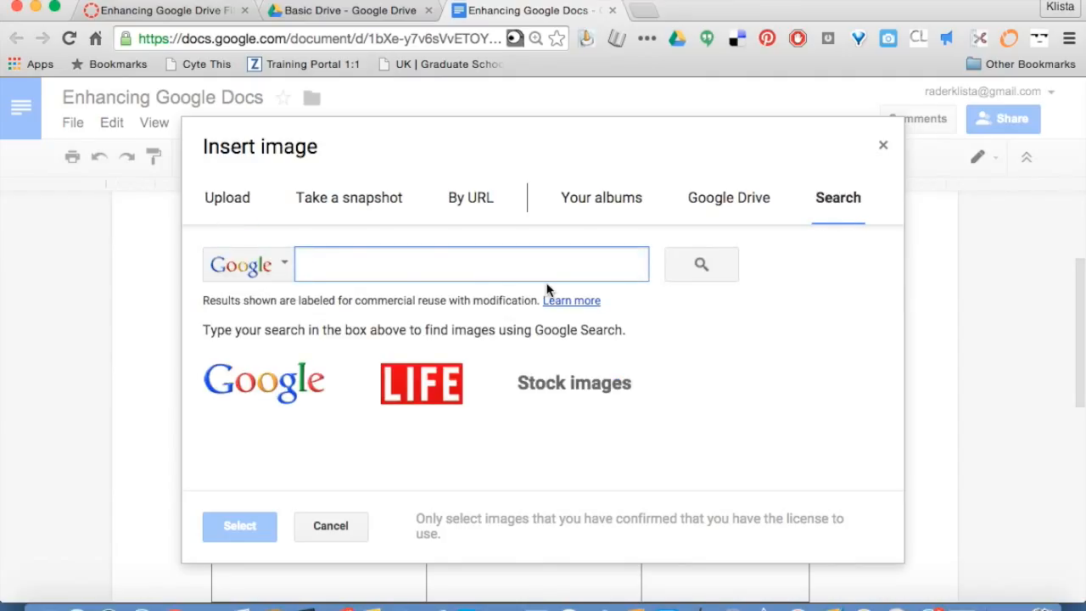
pyautogui.write('america')
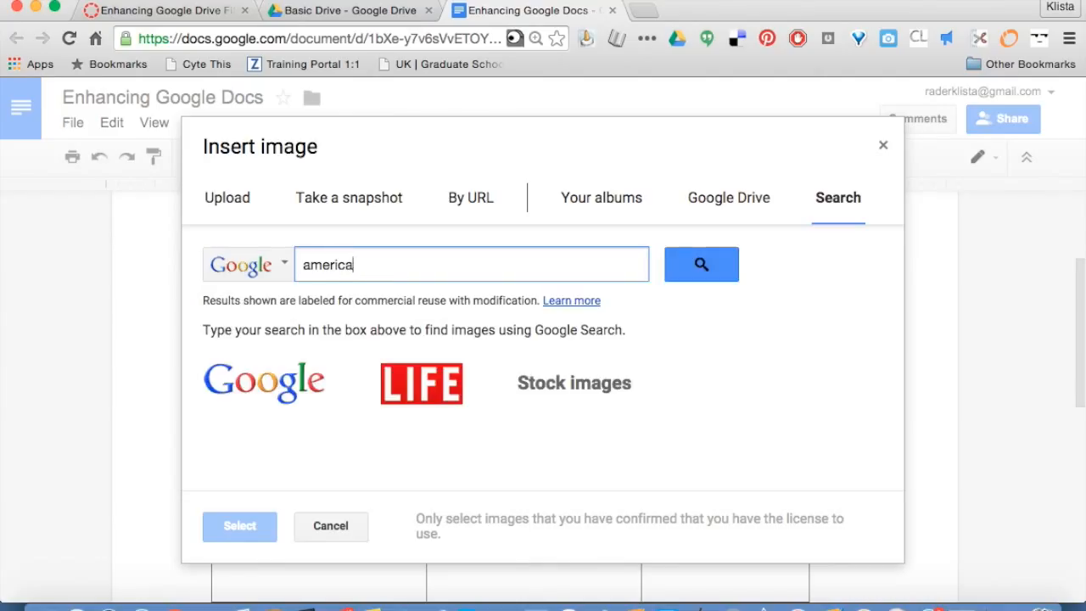
pyautogui.press('Return')
pyautogui.click(540, 353)
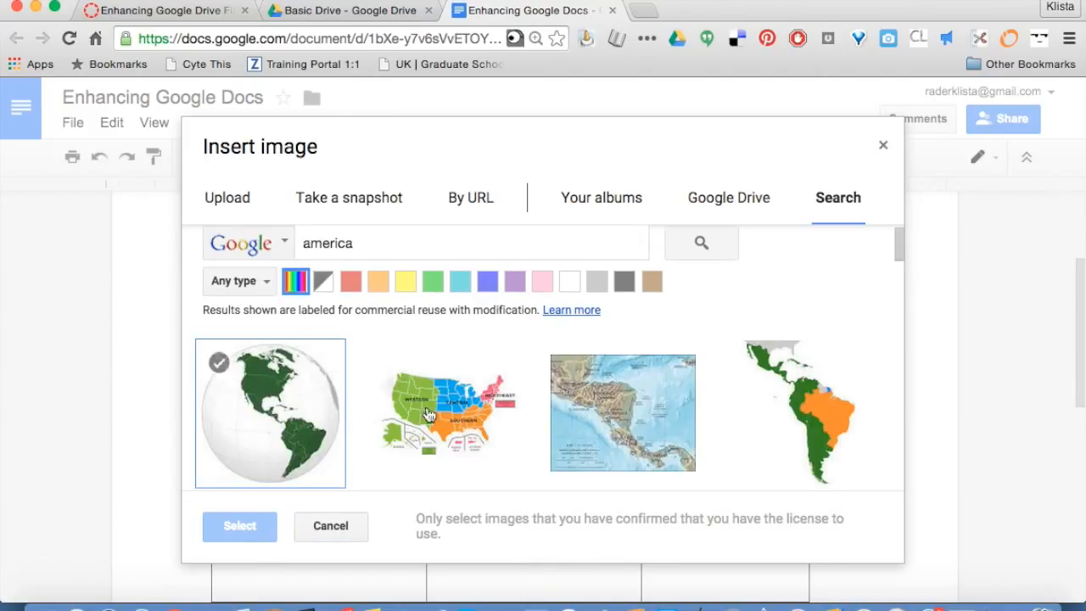
pyautogui.click(454, 418)
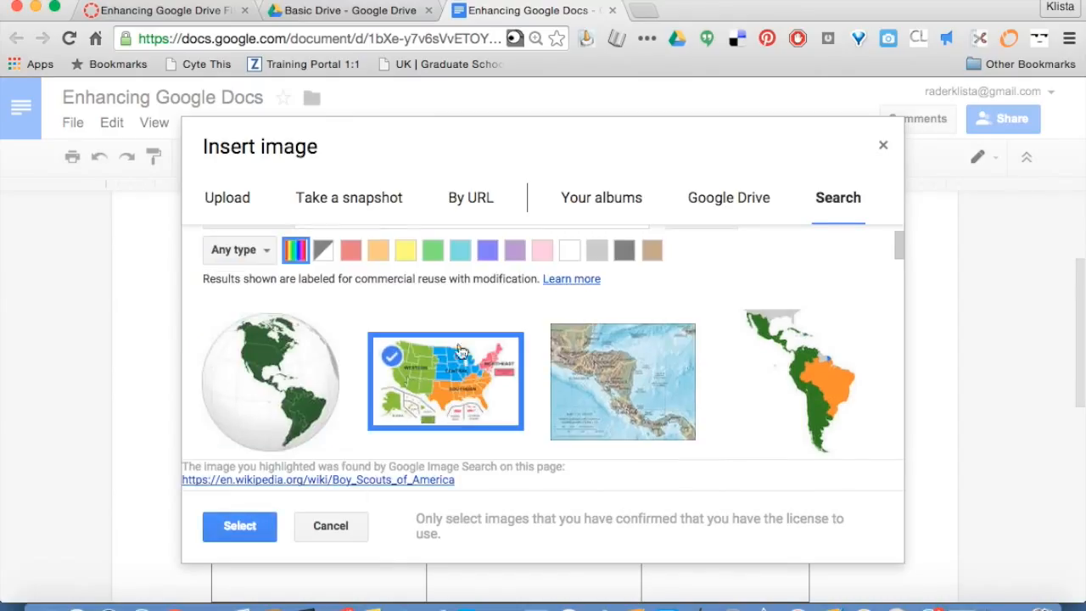
pyautogui.click(243, 527)
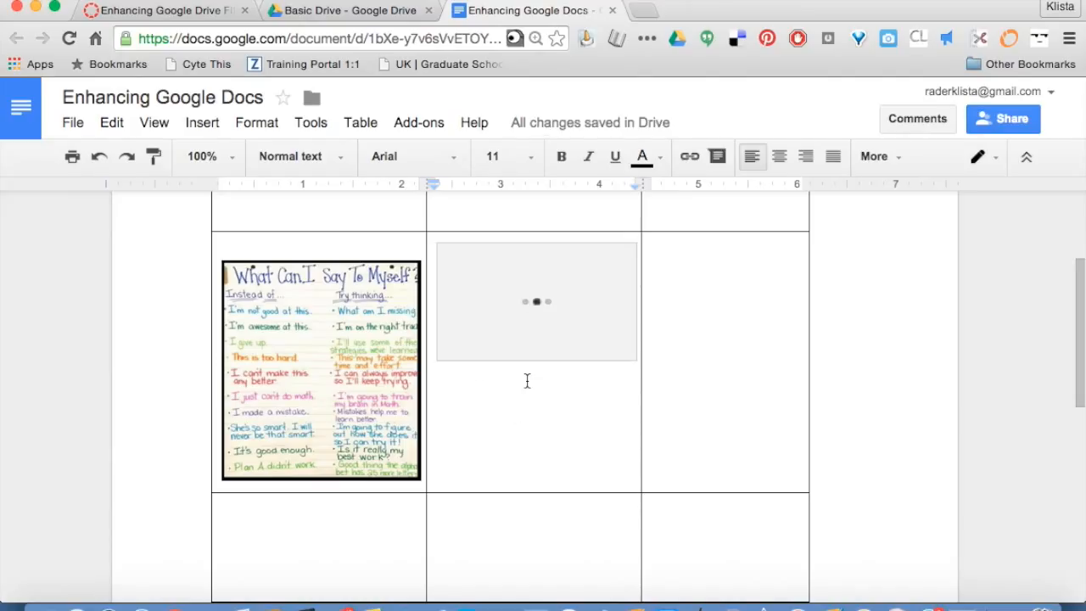
# - Insert a blank equation into the third cell of the table's second row
pyautogui.click(686, 312)
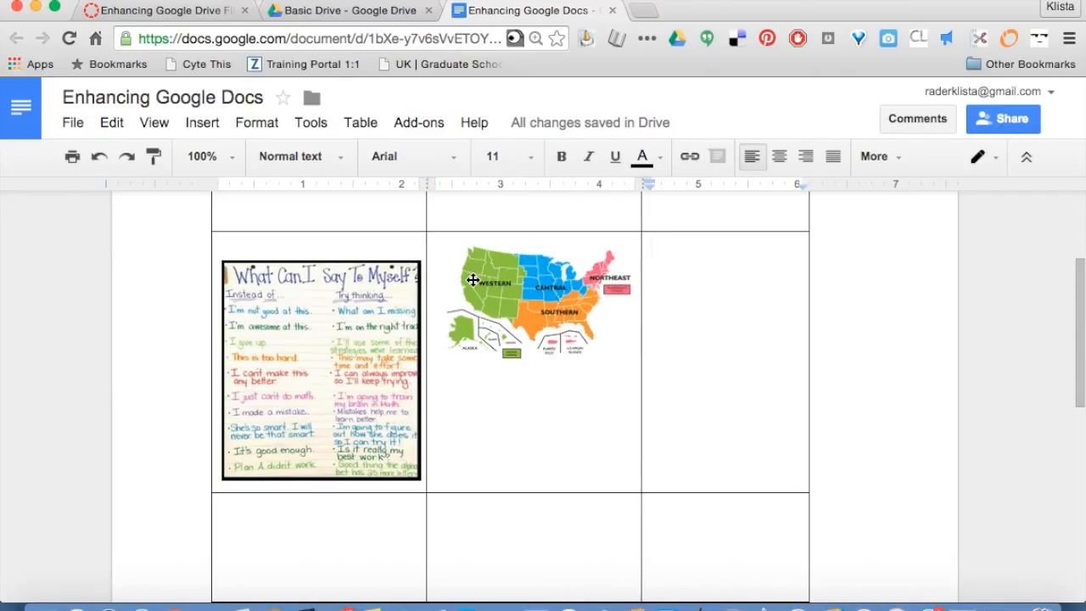
pyautogui.click(209, 124)
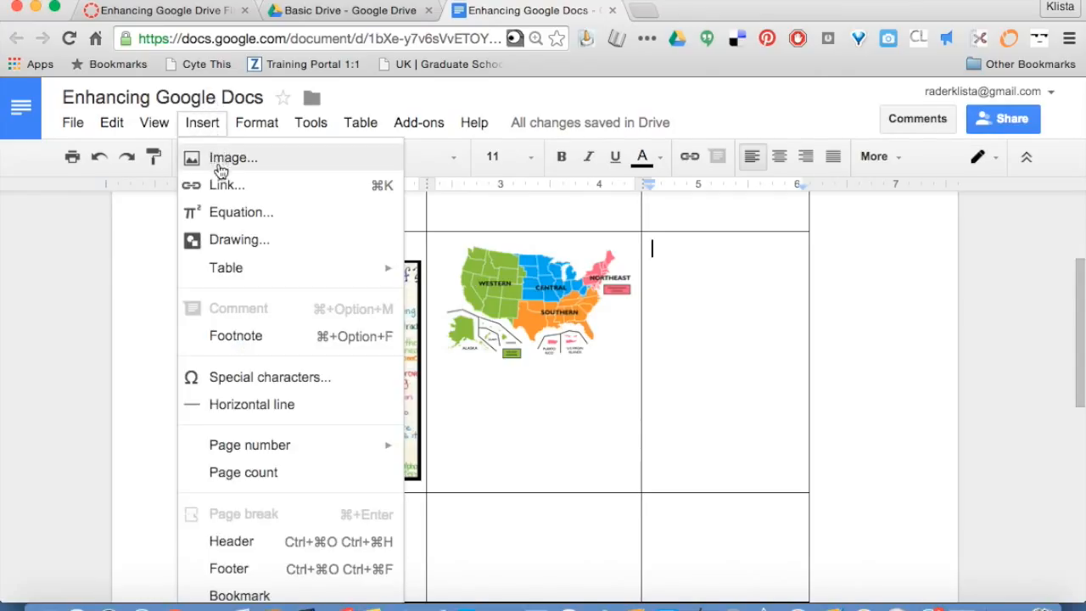
pyautogui.click(252, 219)
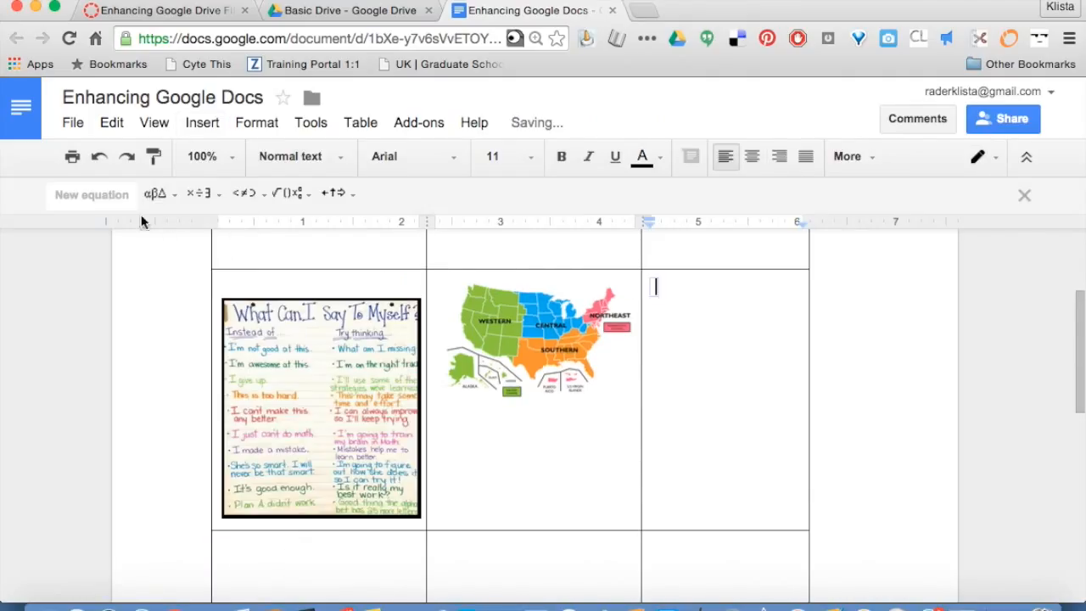
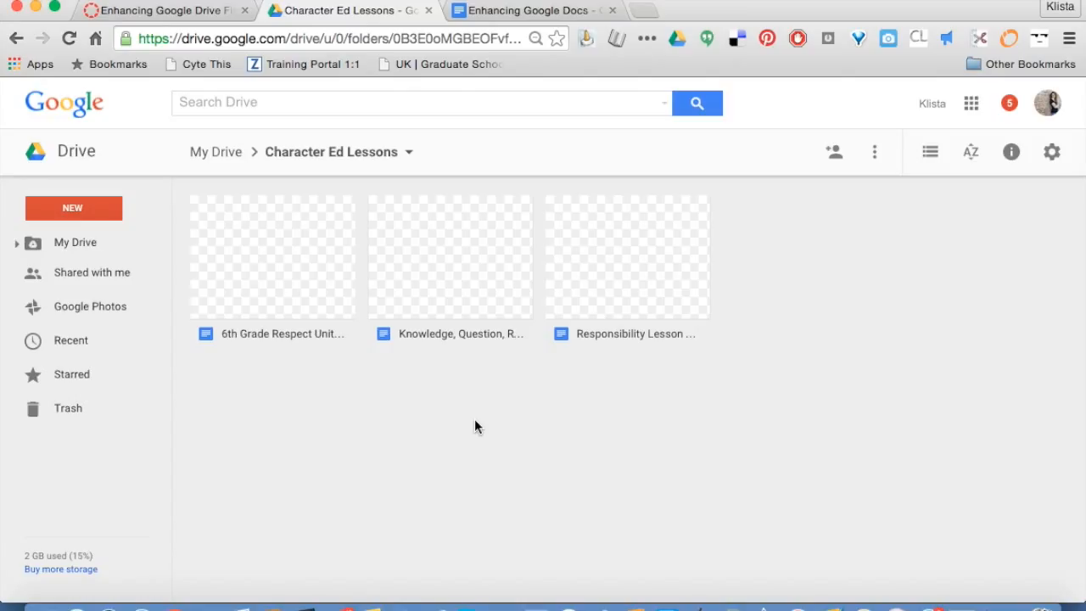
# - Open the 6th Grade Respect Unit Plan from Drive and follow its "Knowledge, Question, Research" bookmark link to inspect the linked worksheet
pyautogui.doubleClick(302, 285)
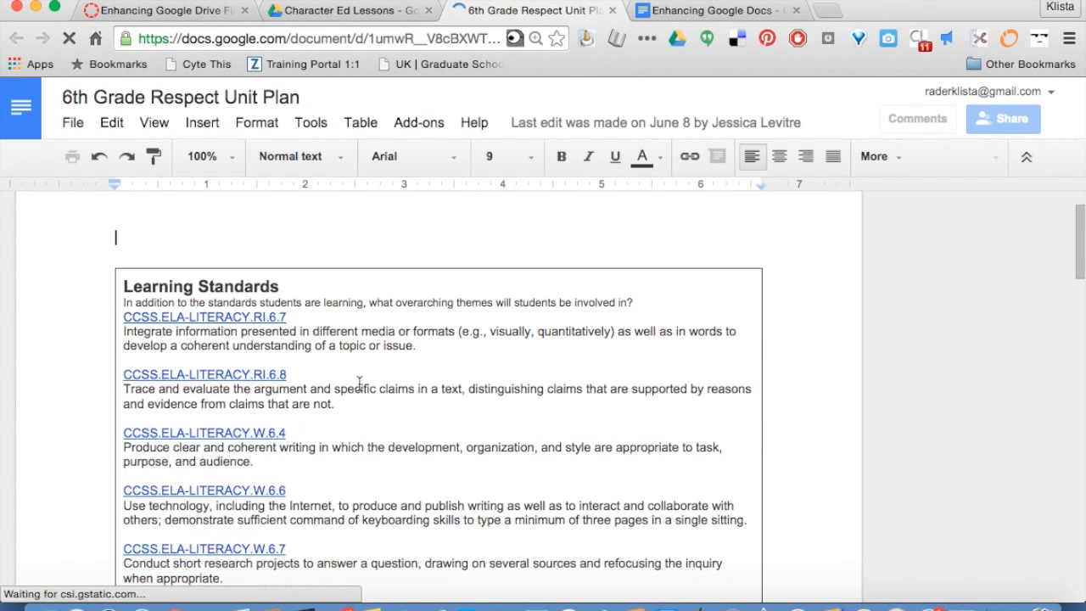
pyautogui.scroll(-5, 359, 383)
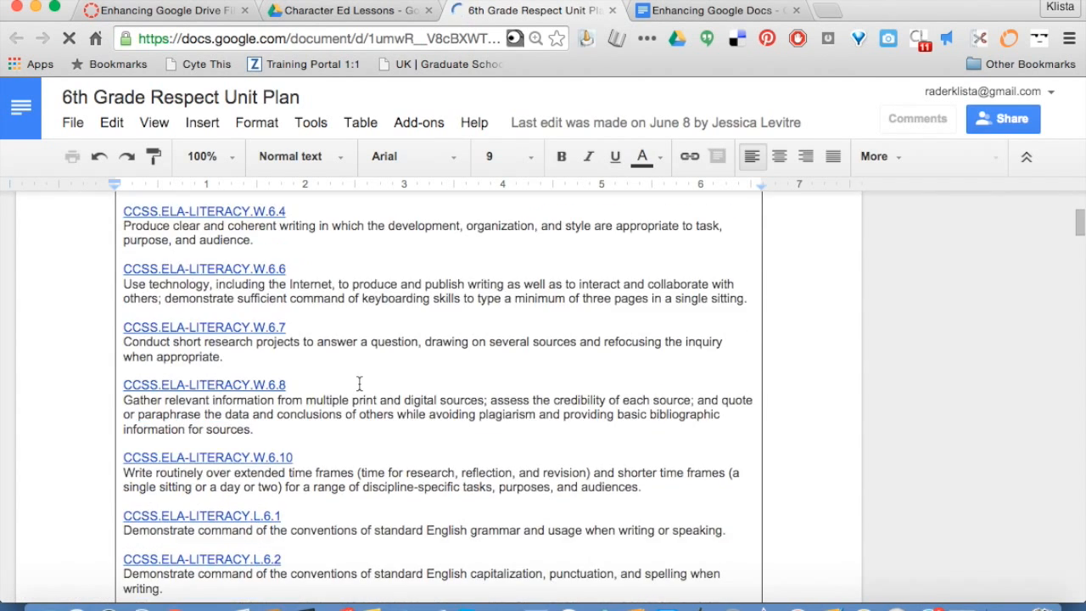
pyautogui.scroll(-10, 359, 384)
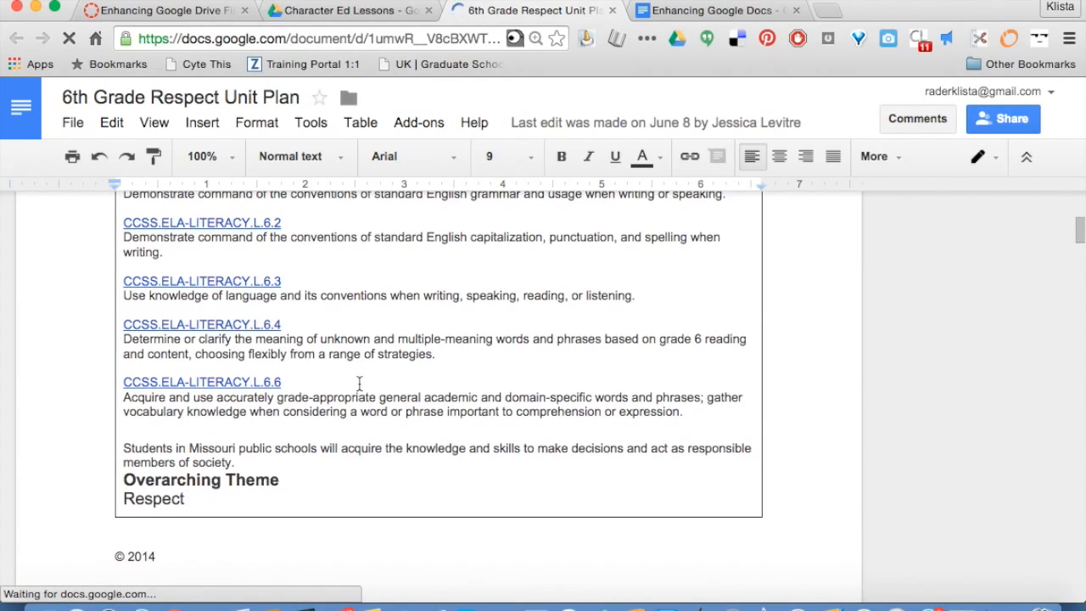
pyautogui.scroll(-8, 359, 384)
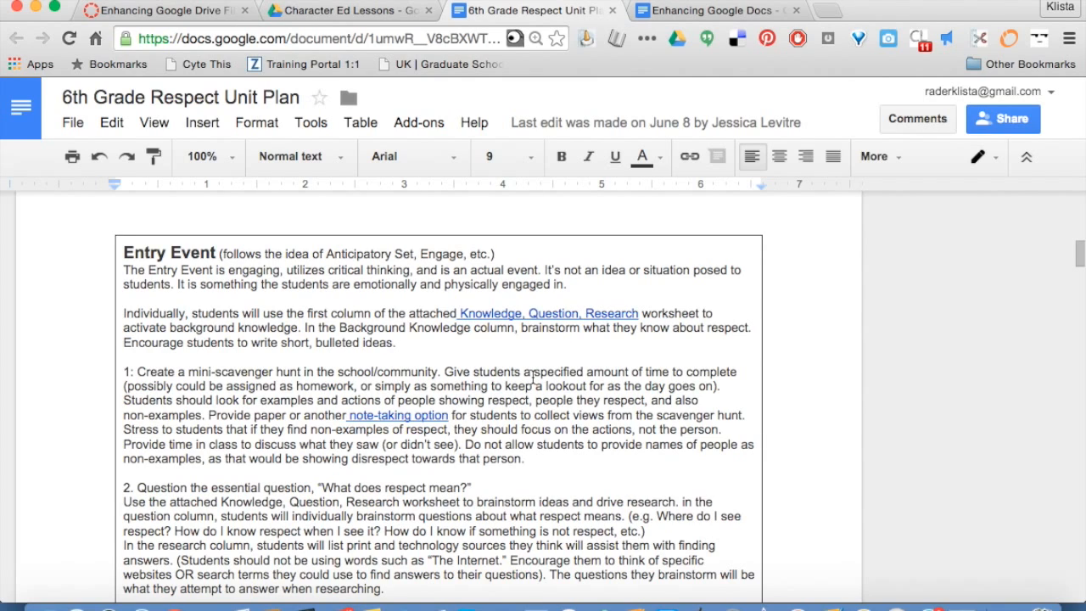
pyautogui.click(528, 314)
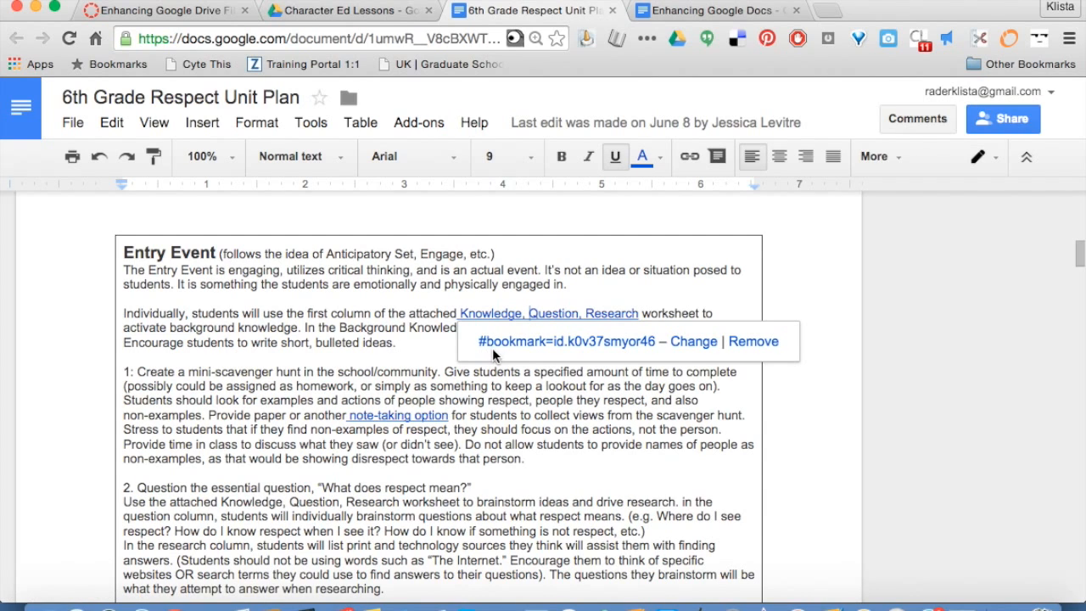
pyautogui.click(601, 342)
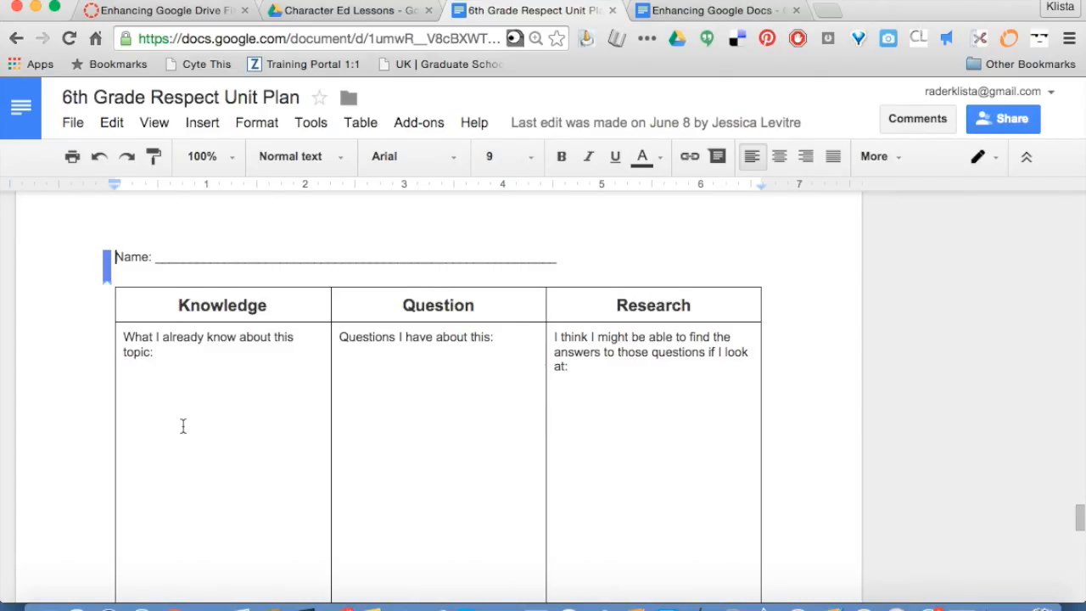
pyautogui.scroll(-1, 181, 425)
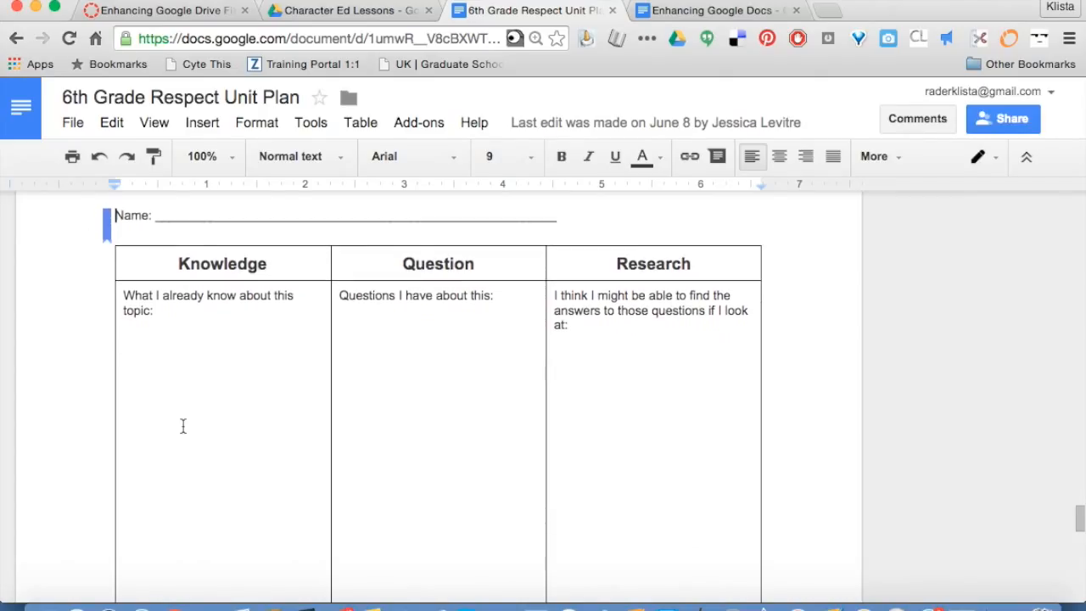
pyautogui.scroll(3, 183, 426)
pyautogui.scroll(-1, 182, 428)
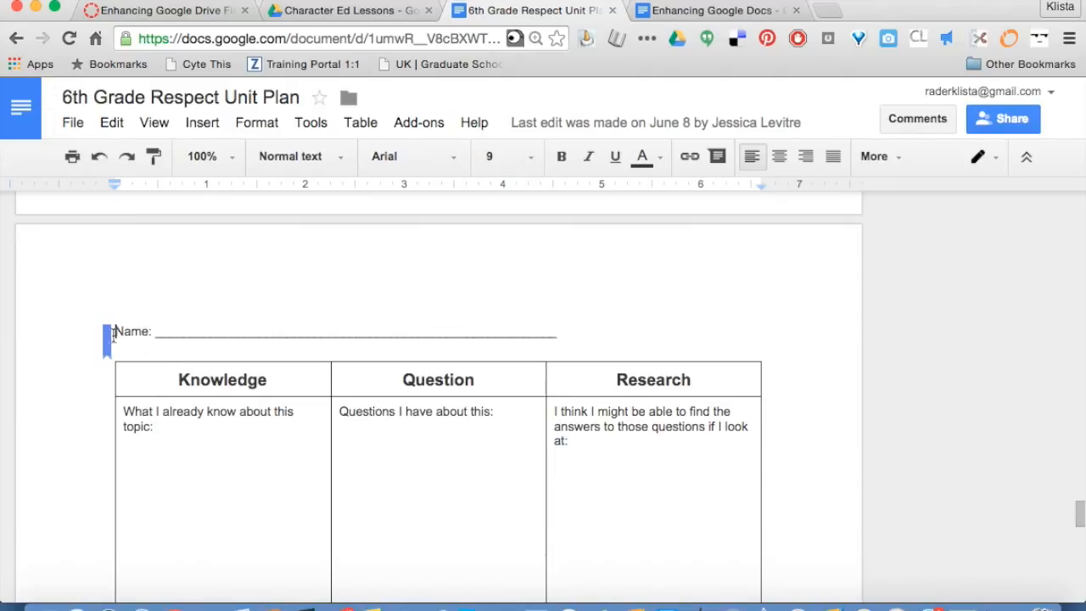
pyautogui.scroll(1, 182, 400)
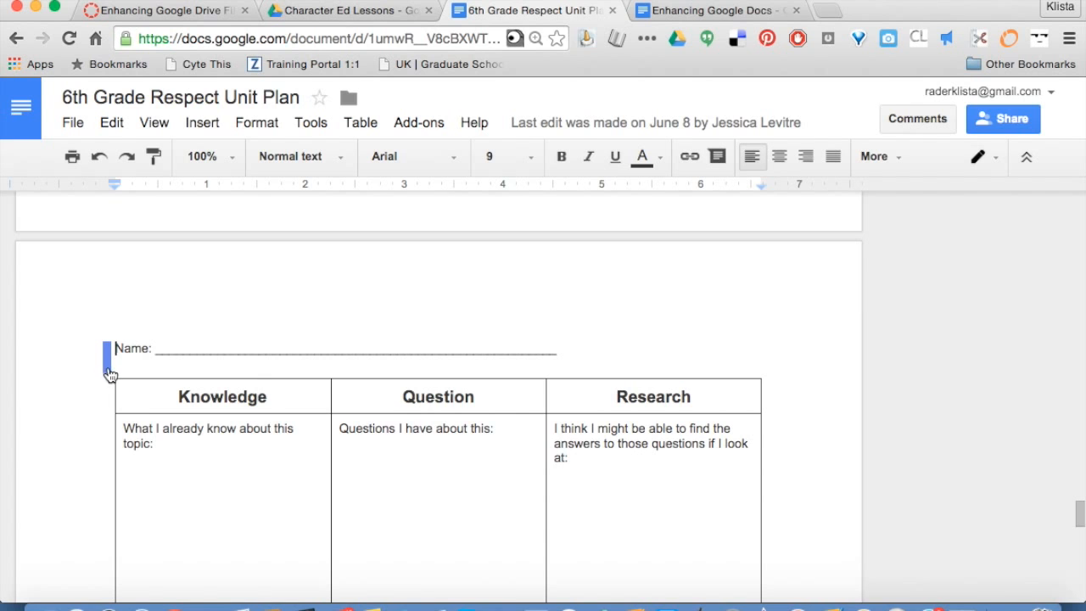
# - Review the document's rubrics, from the Blog Scoring Guide through the Idea rubric to the Conventions rubric
pyautogui.scroll(-15, 196, 395)
pyautogui.scroll(5, 196, 397)
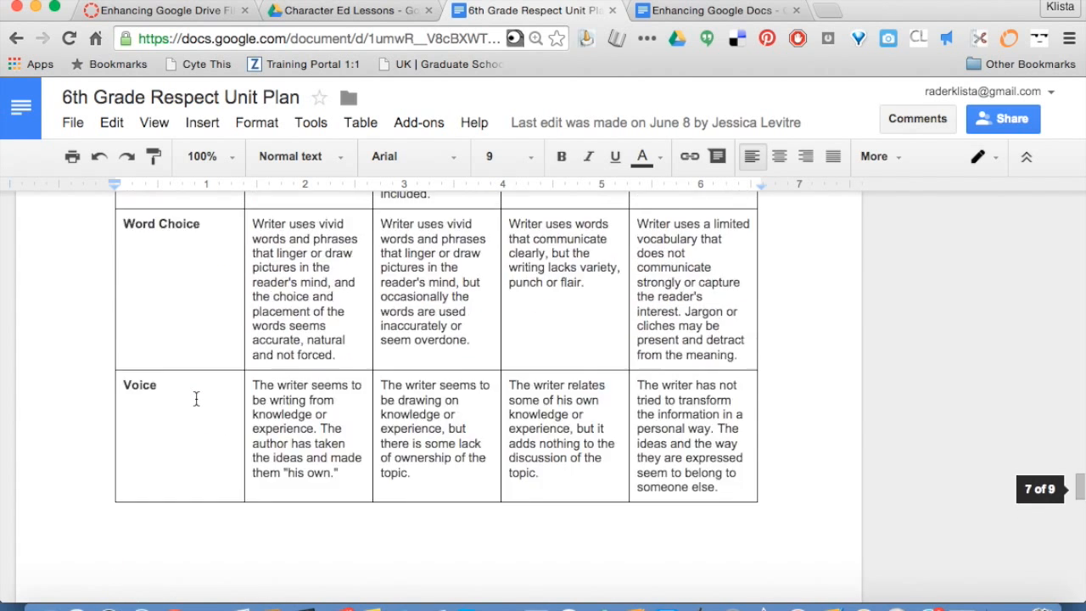
pyautogui.scroll(2, 196, 399)
pyautogui.scroll(-1, 196, 397)
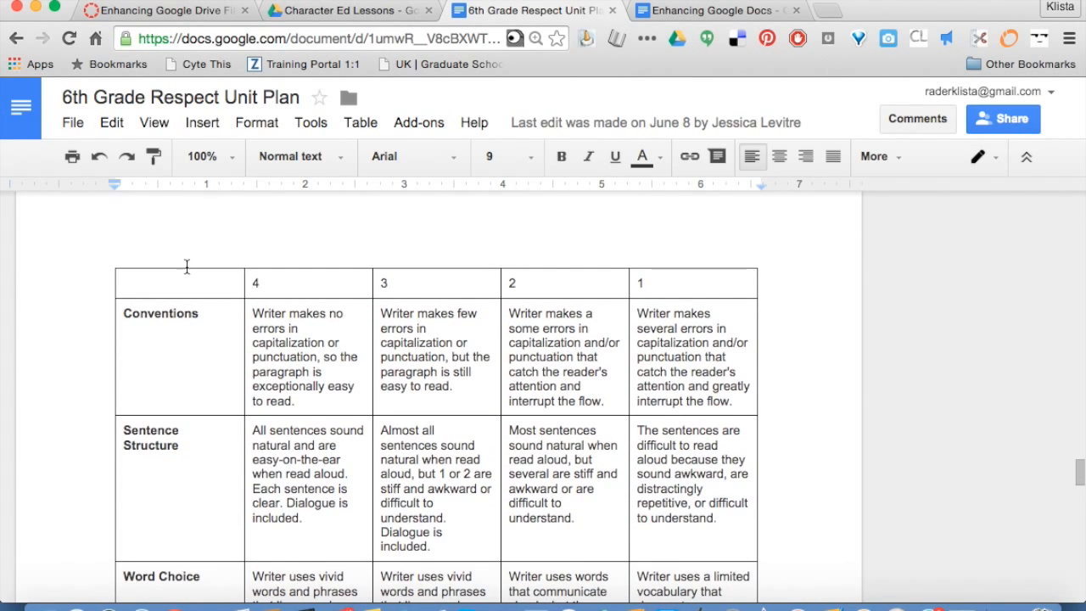
pyautogui.scroll(10, 170, 437)
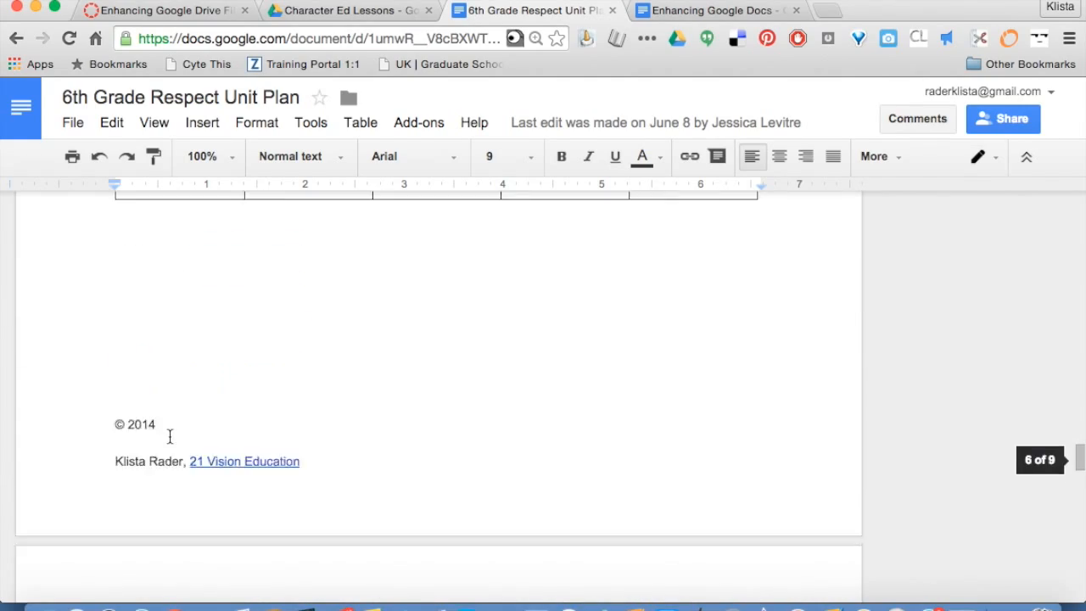
pyautogui.scroll(11, 170, 437)
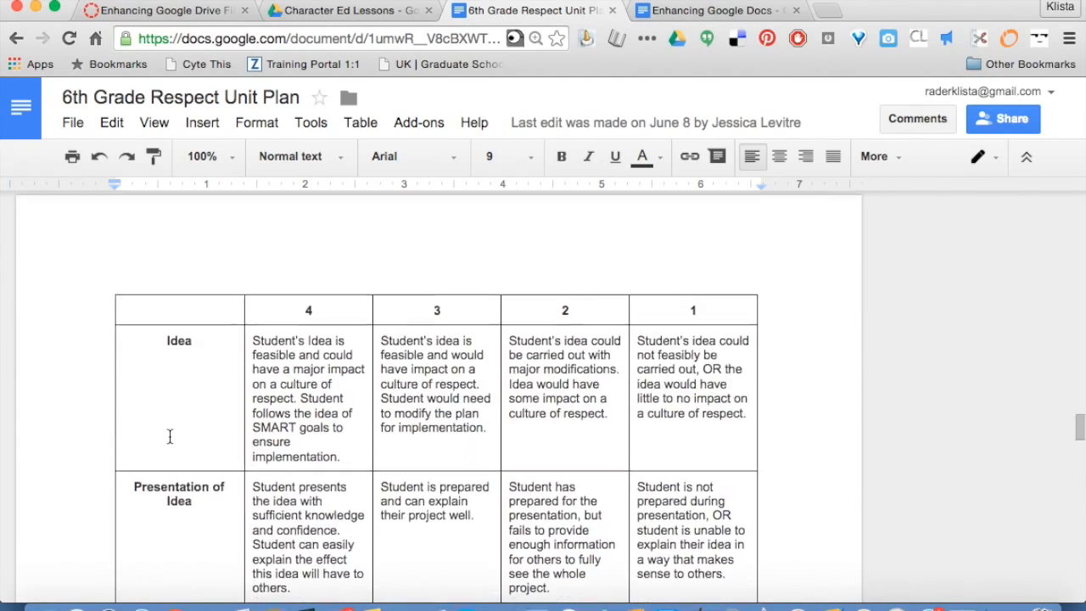
pyautogui.scroll(10, 170, 437)
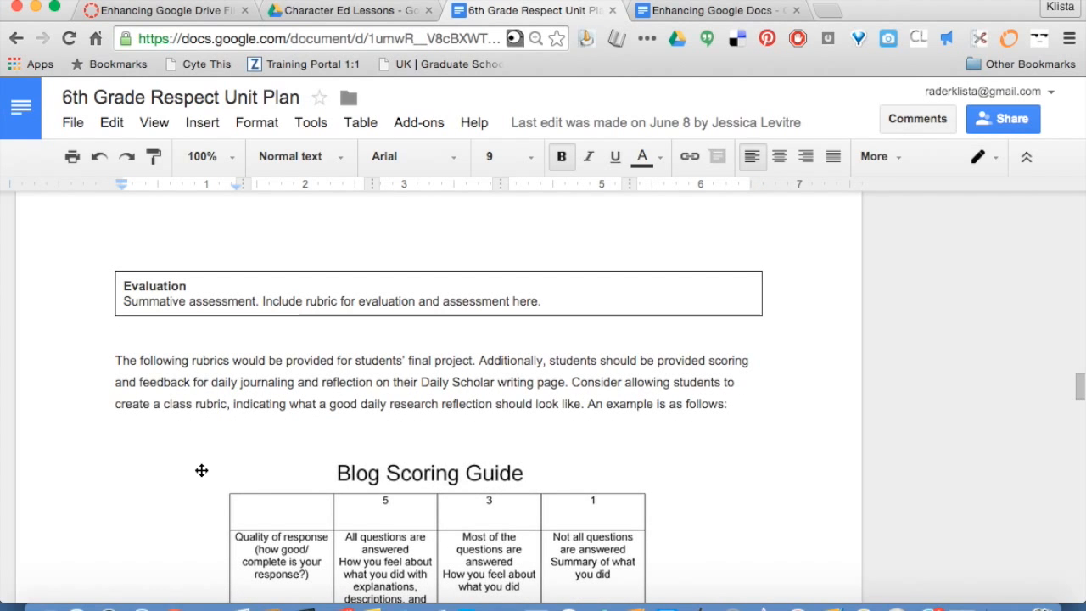
pyautogui.scroll(-2, 215, 493)
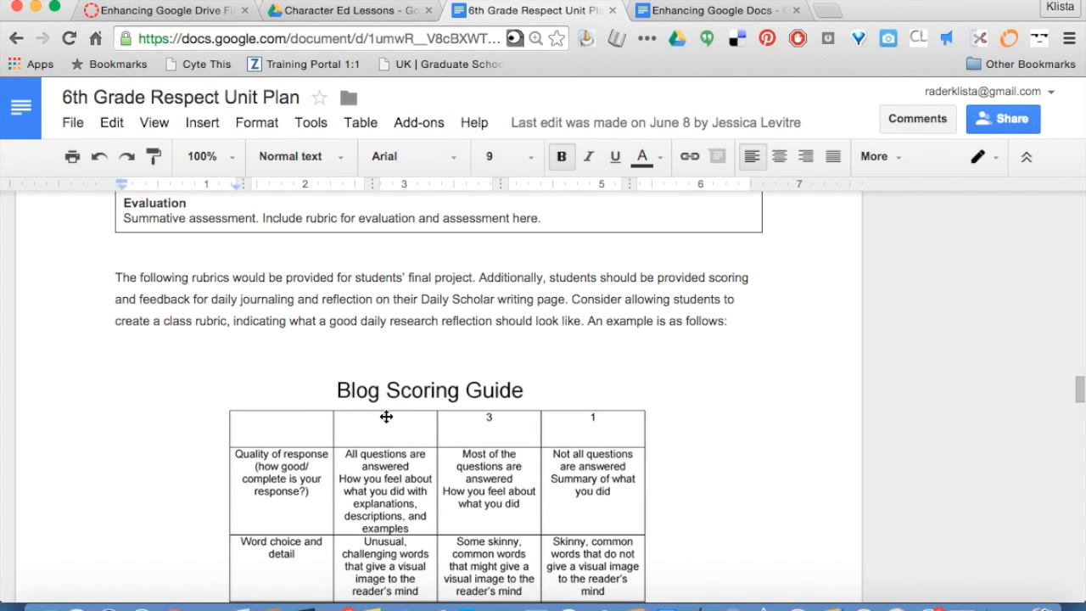
pyautogui.scroll(-8, 318, 489)
pyautogui.scroll(-10, 322, 489)
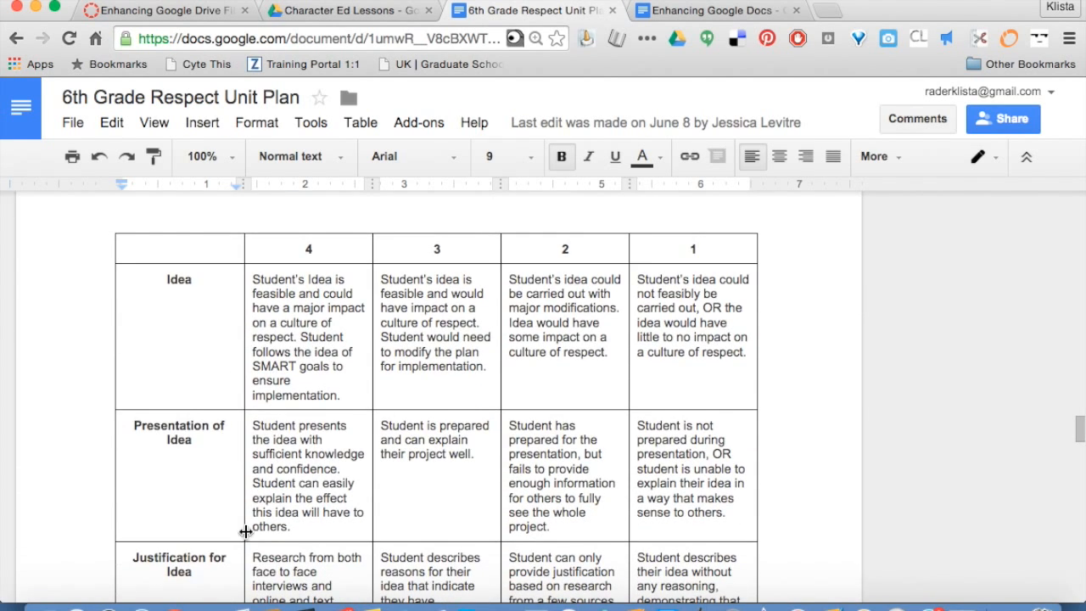
pyautogui.scroll(-18, 307, 509)
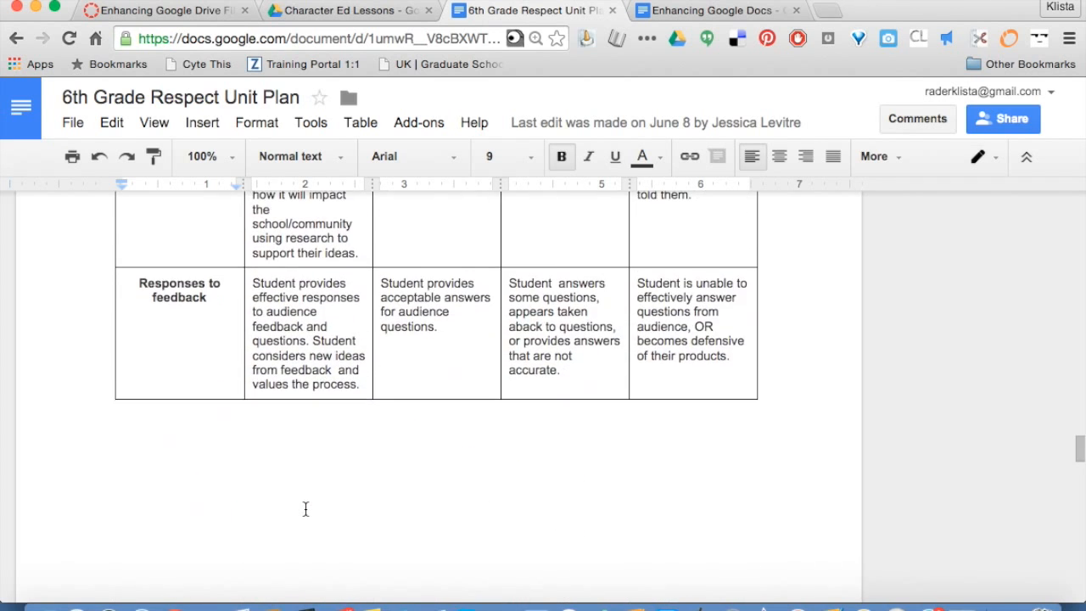
pyautogui.scroll(-8, 306, 509)
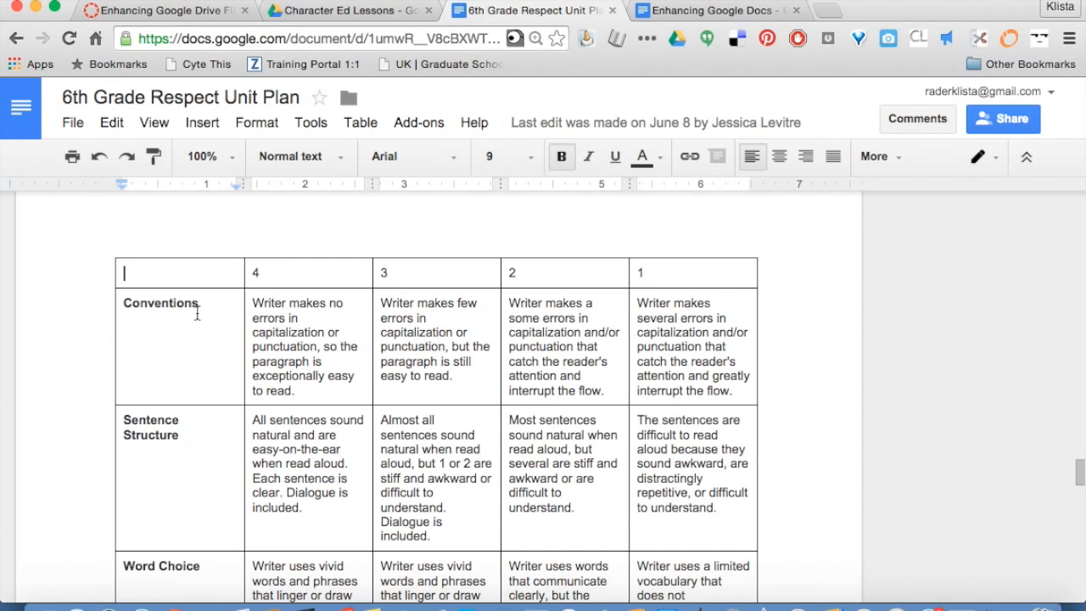
# - Add a bookmark at the header row of the rubric that starts with Conventions
pyautogui.moveTo(105, 269); pyautogui.dragTo(683, 268)
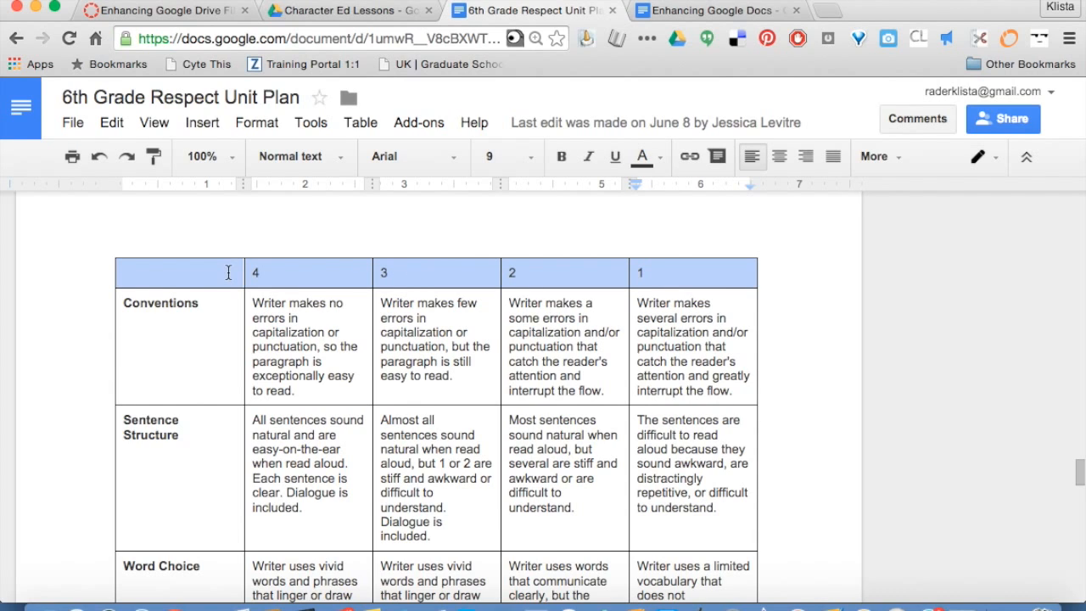
pyautogui.click(209, 124)
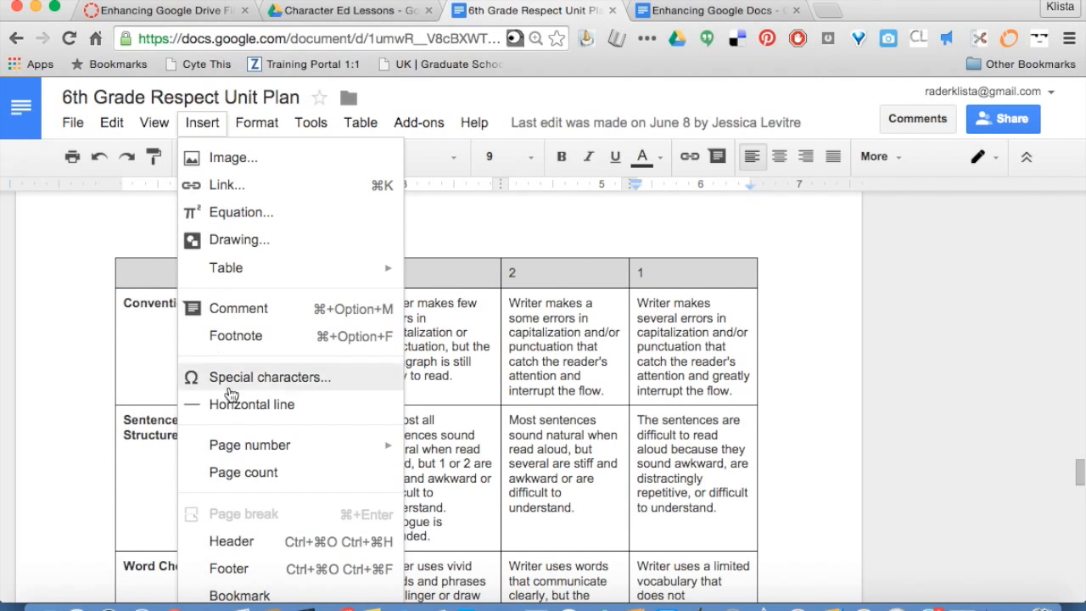
pyautogui.click(239, 596)
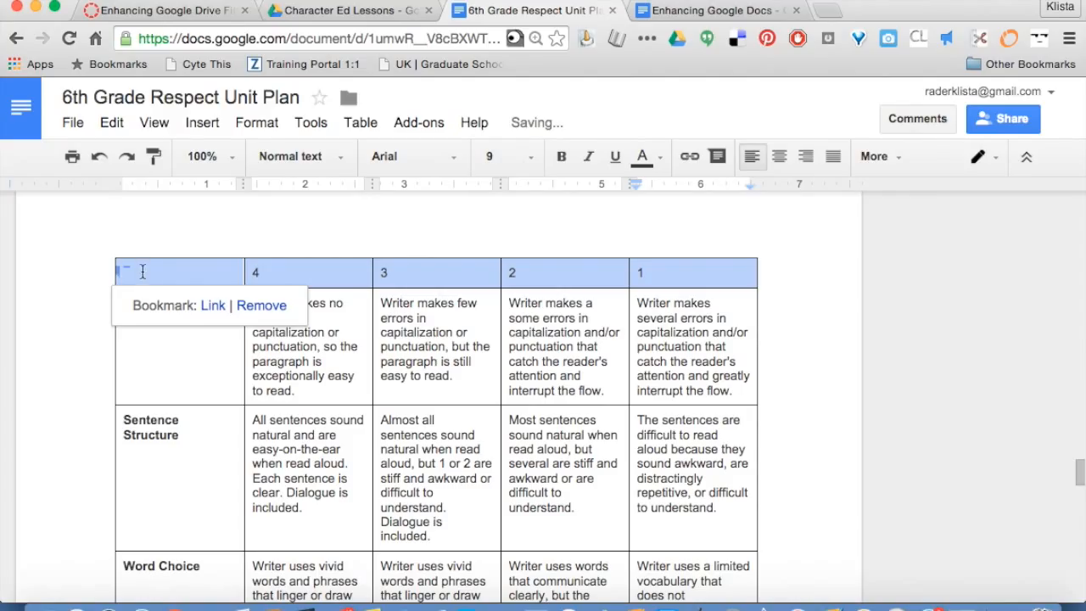
pyautogui.click(203, 227)
pyautogui.click(86, 395)
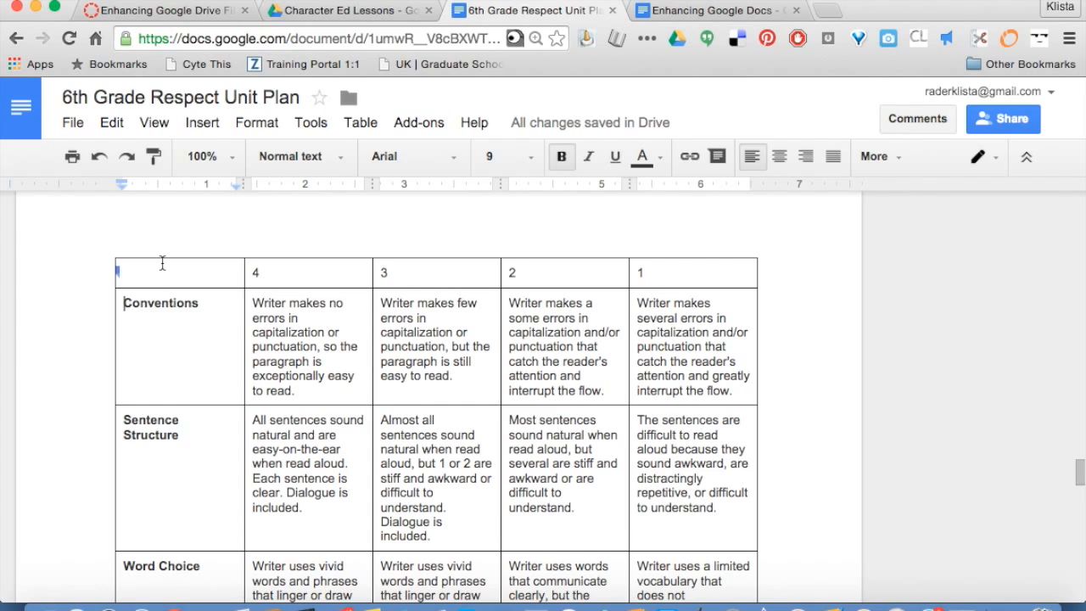
# - Link the "Evaluation" heading above the Blog Scoring Guide to the unnamed bookmark at the Conventions rubric's header row
pyautogui.scroll(2, 162, 263)
pyautogui.scroll(10, 162, 263)
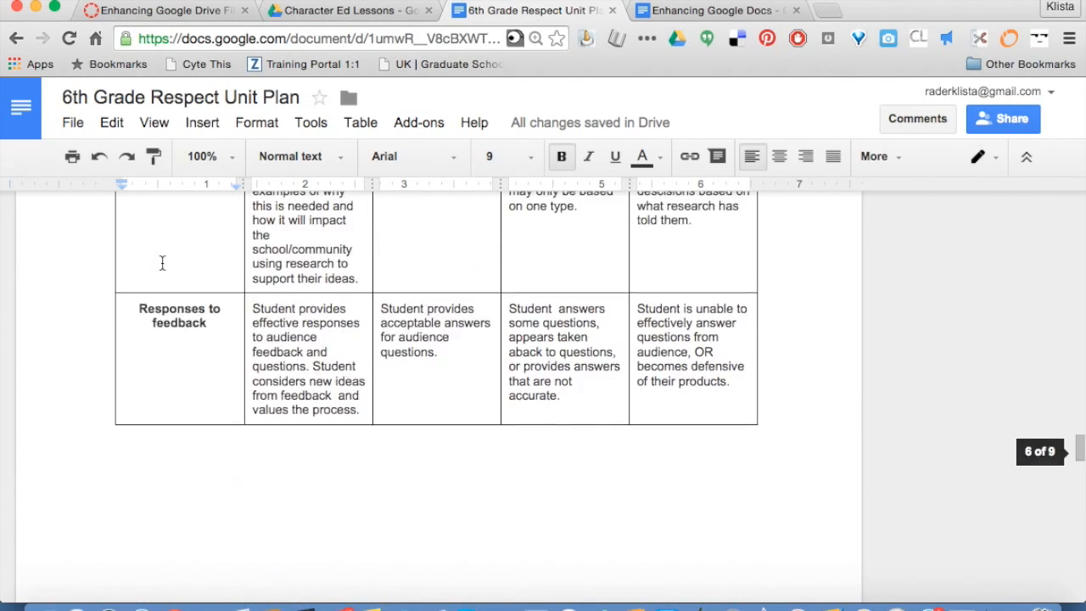
pyautogui.scroll(12, 162, 263)
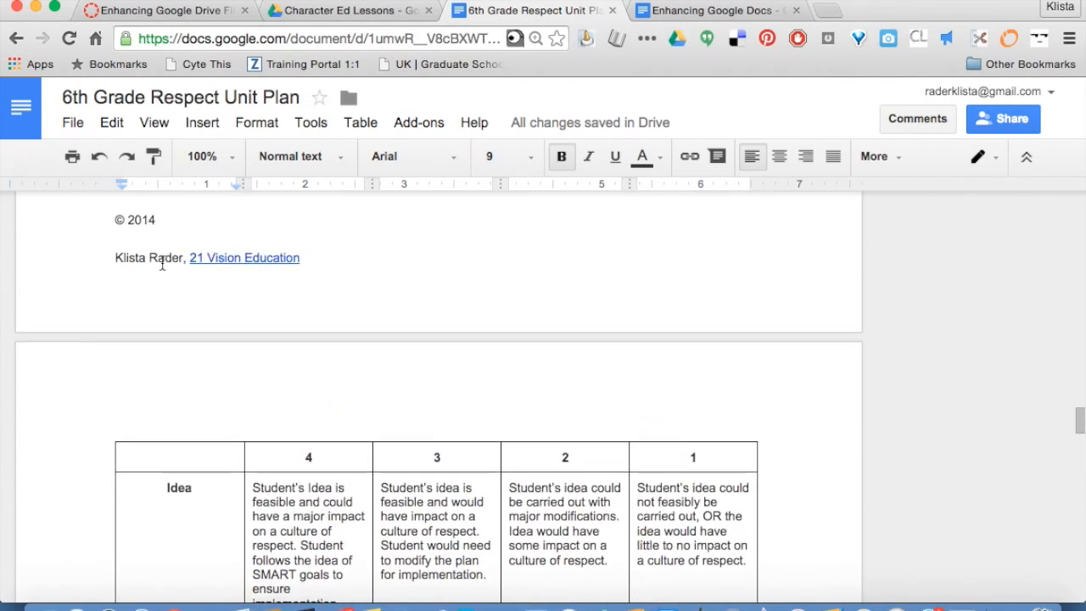
pyautogui.scroll(8, 162, 263)
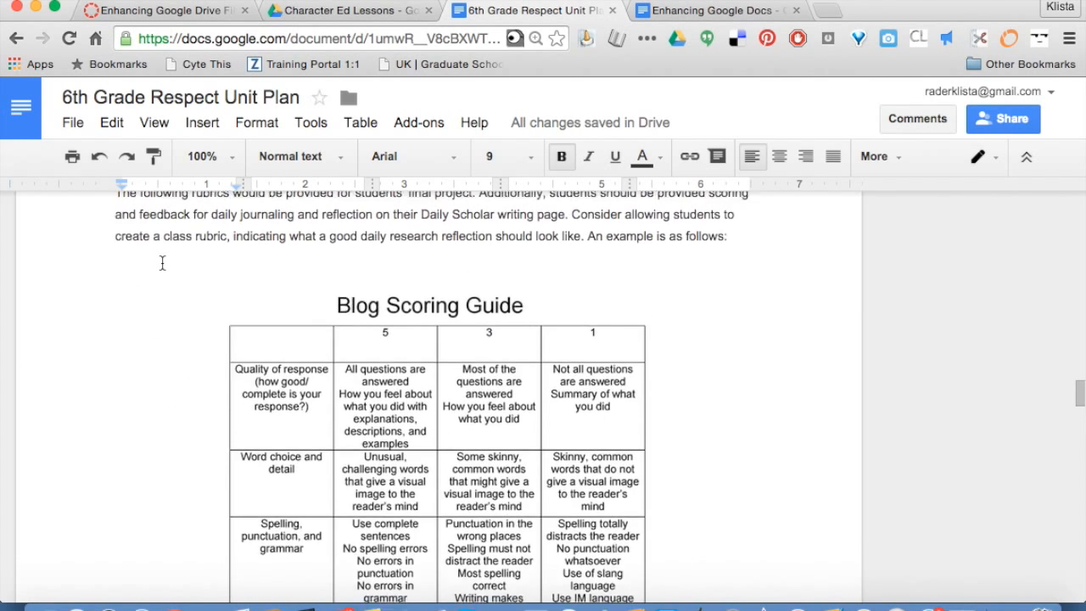
pyautogui.scroll(3, 162, 263)
pyautogui.moveTo(191, 272); pyautogui.dragTo(124, 272)
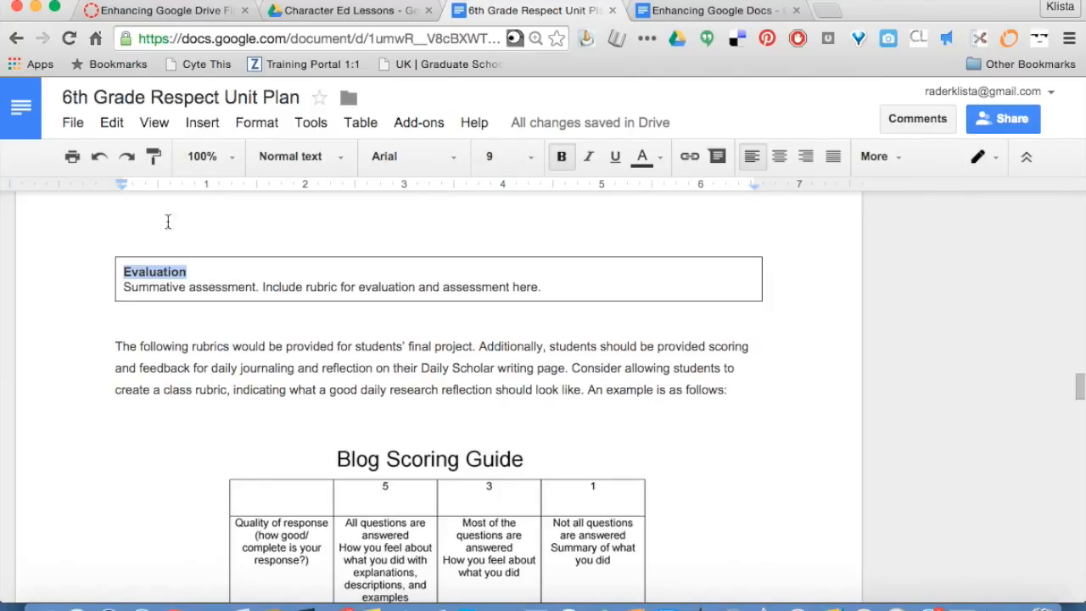
pyautogui.click(208, 123)
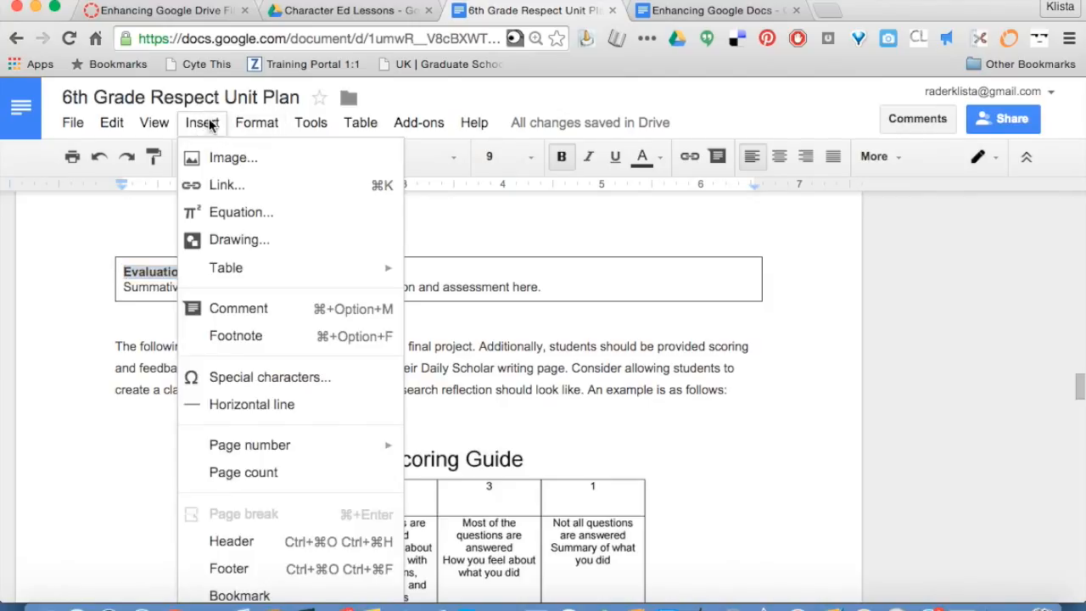
pyautogui.click(253, 185)
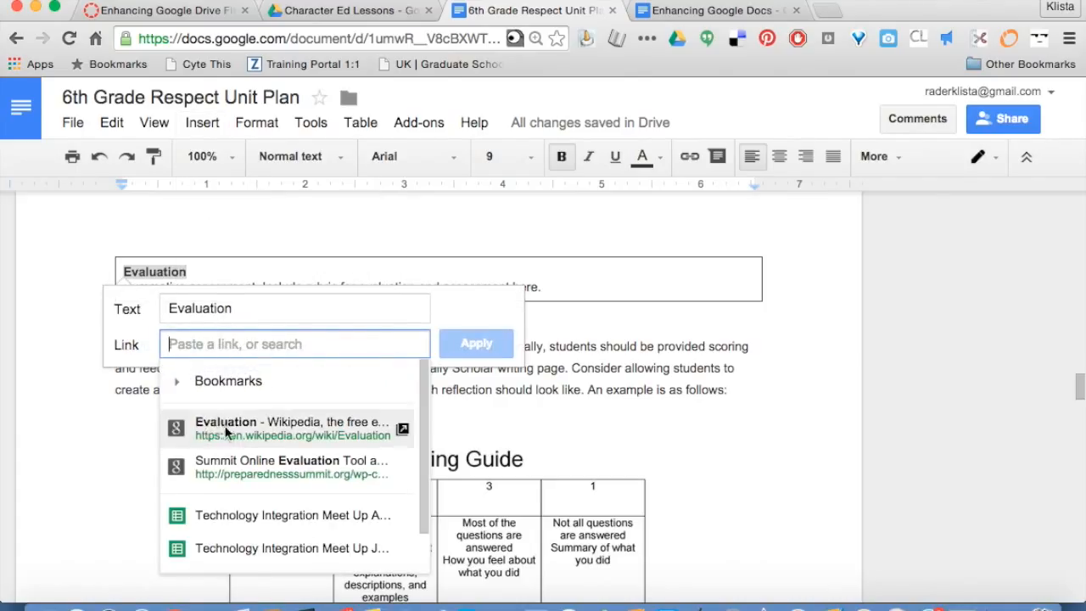
pyautogui.click(178, 381)
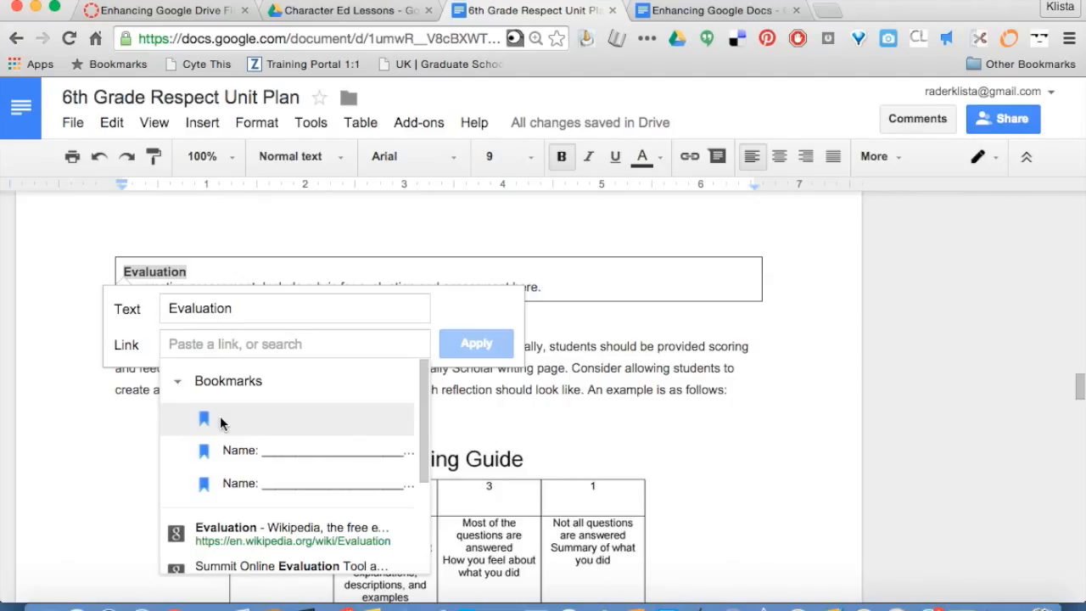
pyautogui.click(220, 421)
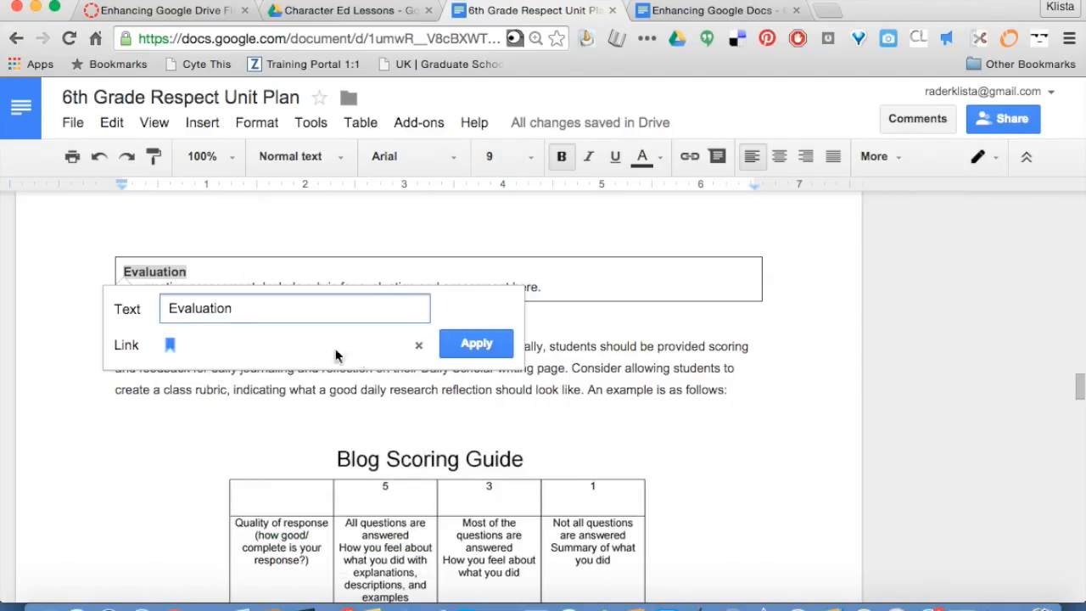
pyautogui.click(471, 343)
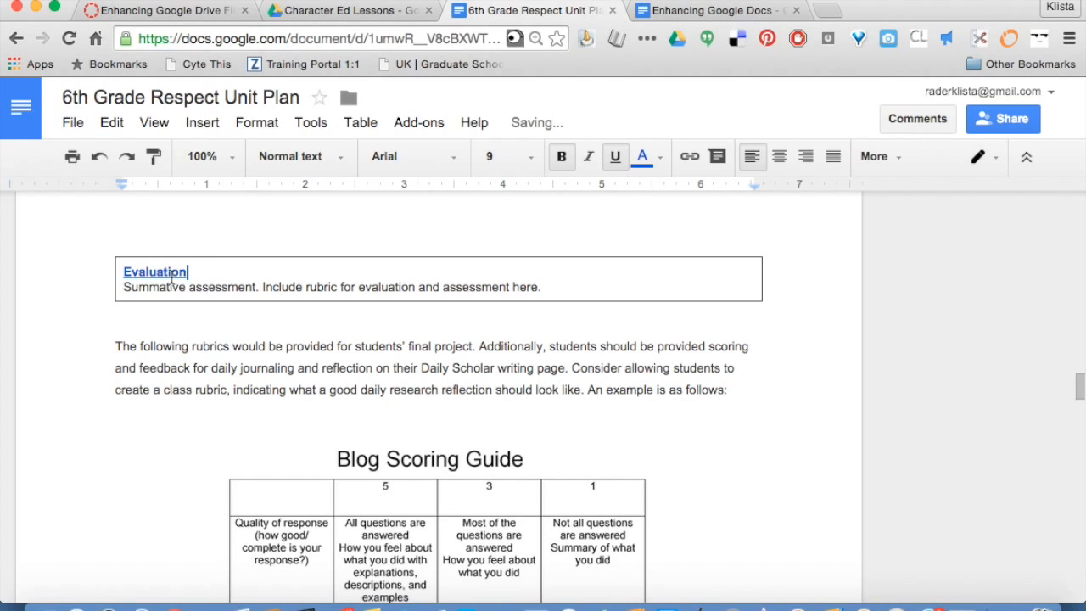
# - Follow the "Evaluation" heading's bookmark link to check that it leads to the Conventions rubric
pyautogui.click(221, 226)
pyautogui.click(155, 273)
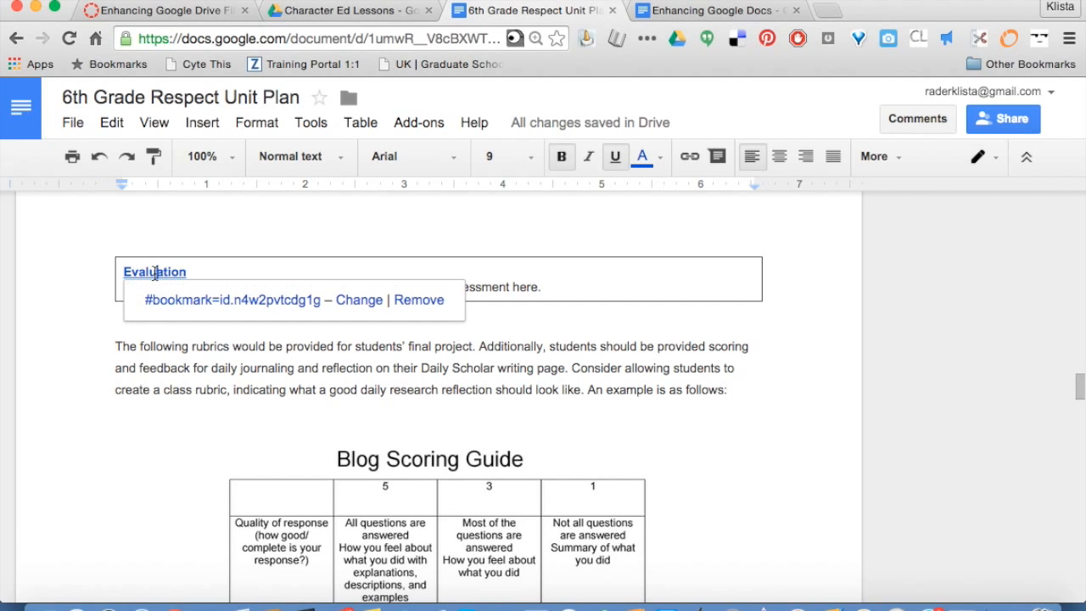
pyautogui.click(171, 299)
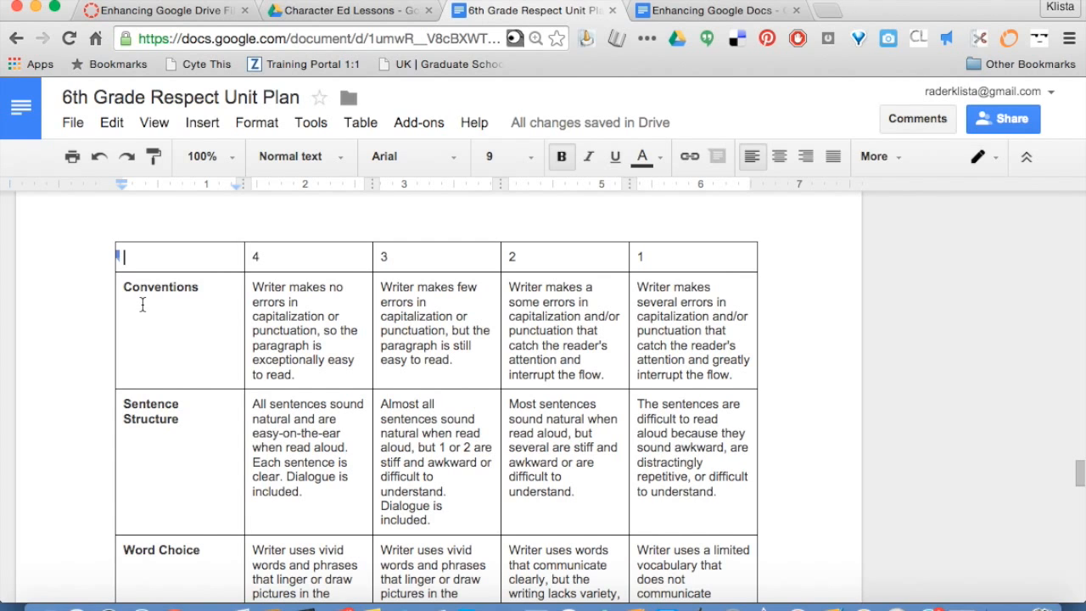
# - Remove the bookmark from the empty first header cell of the Conventions rubric
pyautogui.scroll(1, 138, 304)
pyautogui.click(130, 302)
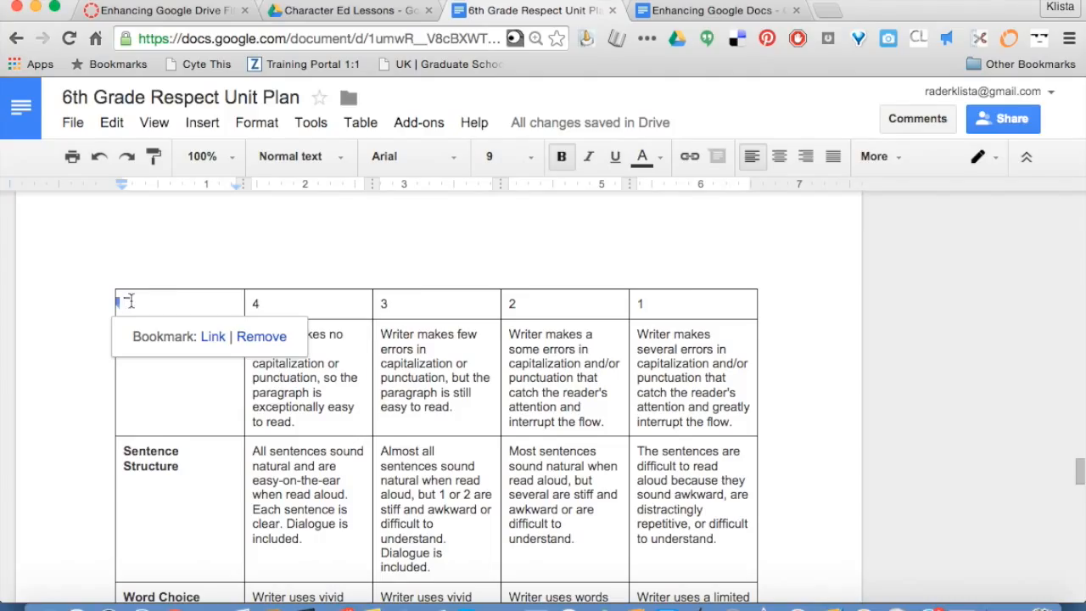
pyautogui.click(248, 336)
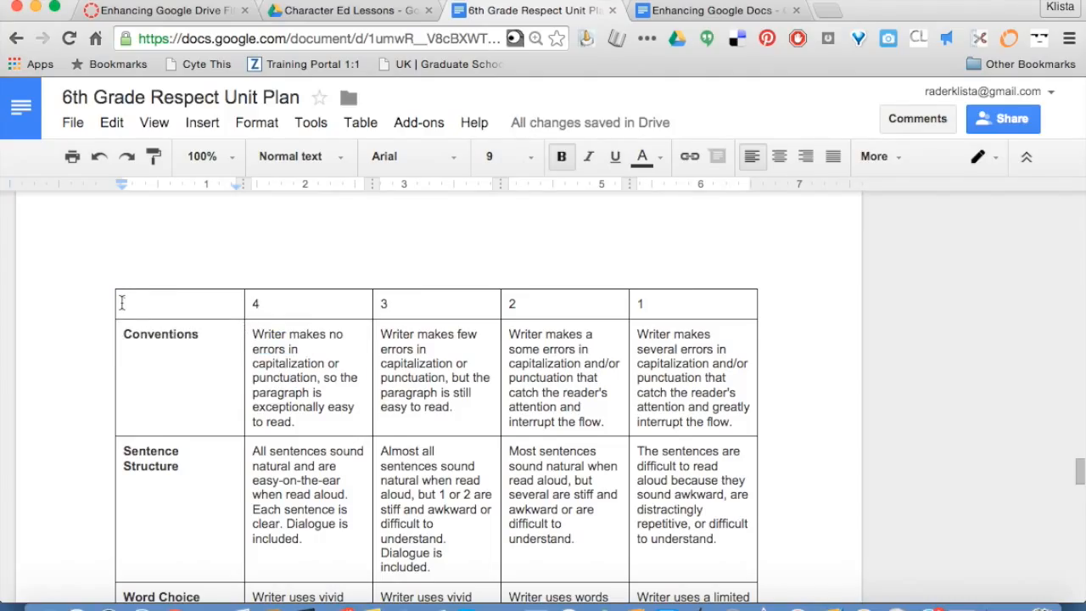
# - Add a bookmark to the entire header row of the Conventions rubric, from the empty cell through the 1 column
pyautogui.moveTo(122, 303); pyautogui.dragTo(667, 302)
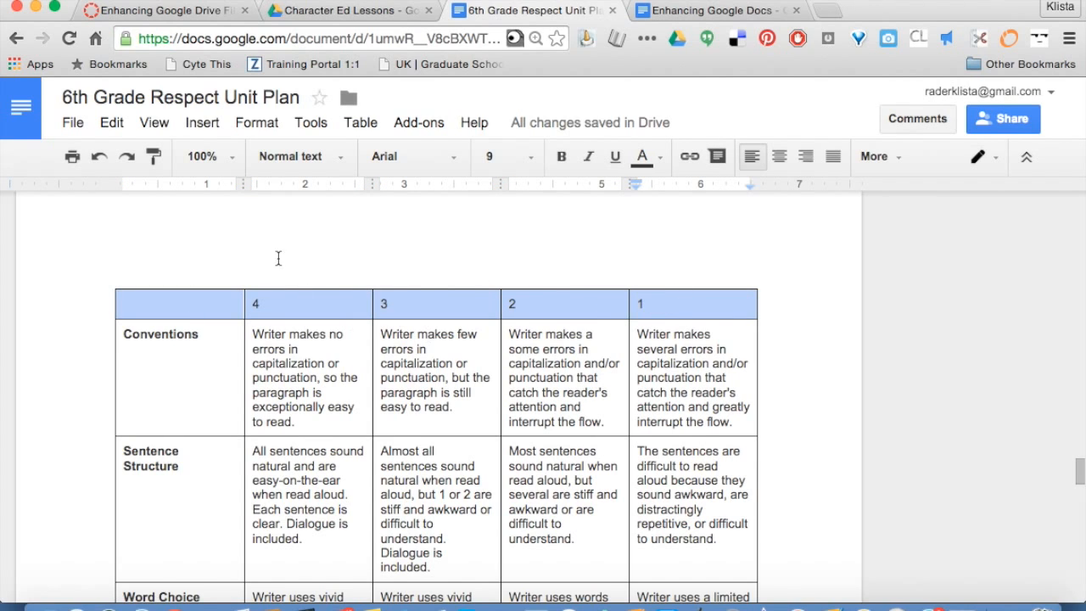
pyautogui.click(202, 125)
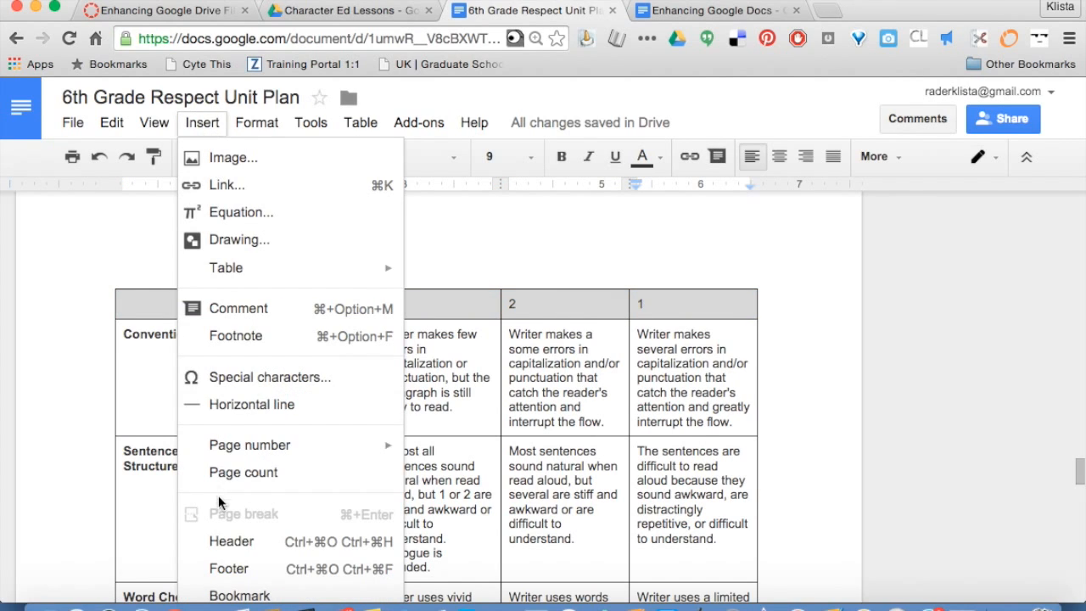
pyautogui.click(224, 595)
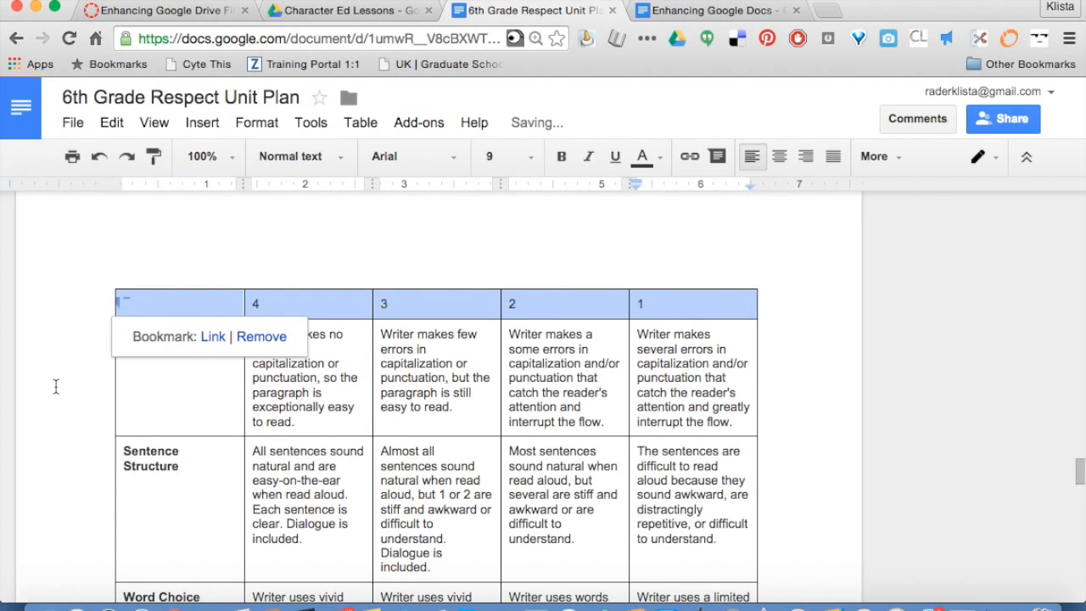
pyautogui.click(118, 372)
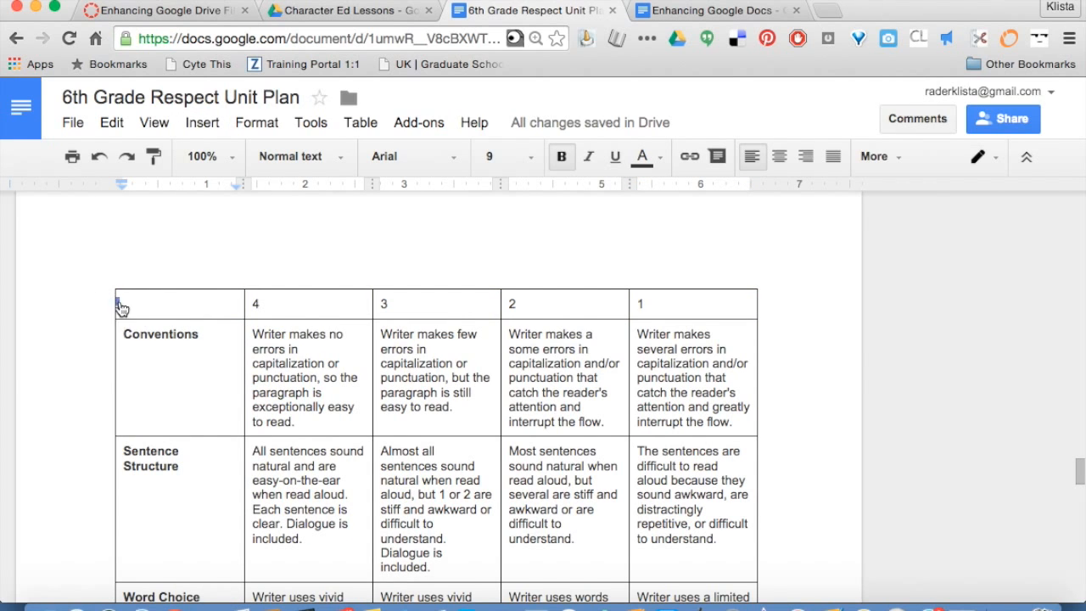
# - Remove the existing bookmark link from the "Evaluation" heading above the Blog Scoring Guide
pyautogui.scroll(8, 190, 300)
pyautogui.scroll(10, 190, 301)
pyautogui.scroll(10, 190, 300)
pyautogui.scroll(5, 190, 299)
pyautogui.moveTo(195, 290); pyautogui.dragTo(122, 290)
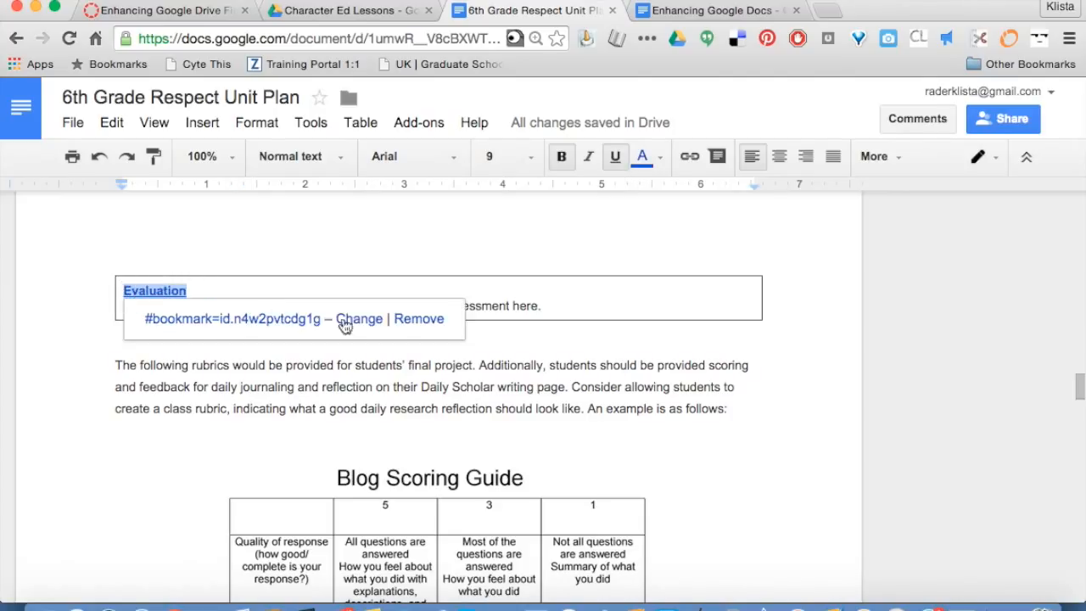
pyautogui.click(416, 320)
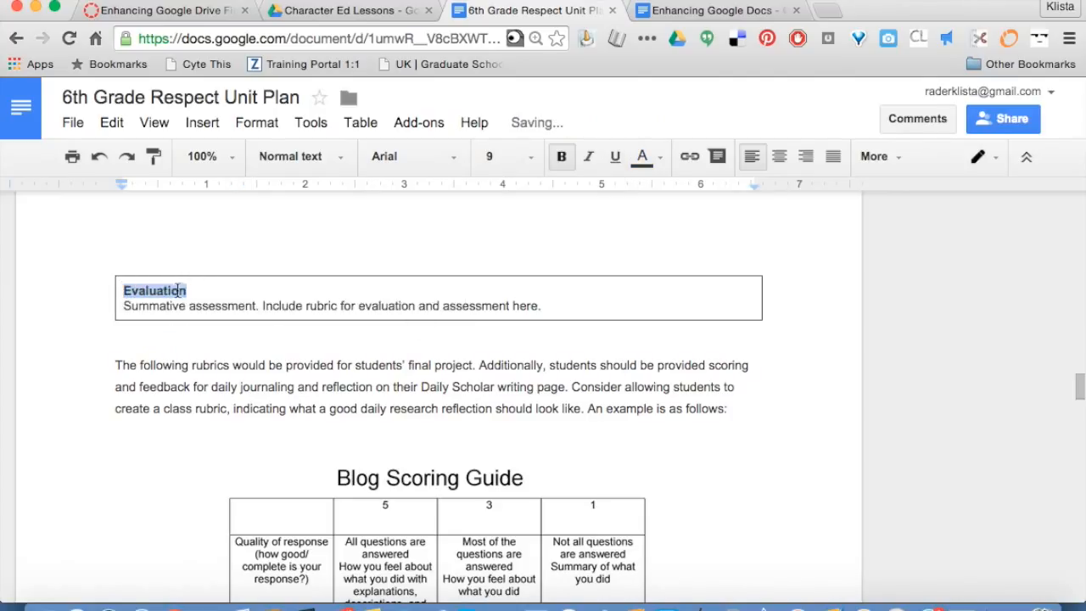
# - Insert a link on the "Evaluation" heading that targets the unnamed bookmark in the document's bookmark list
pyautogui.click(208, 121)
pyautogui.click(218, 187)
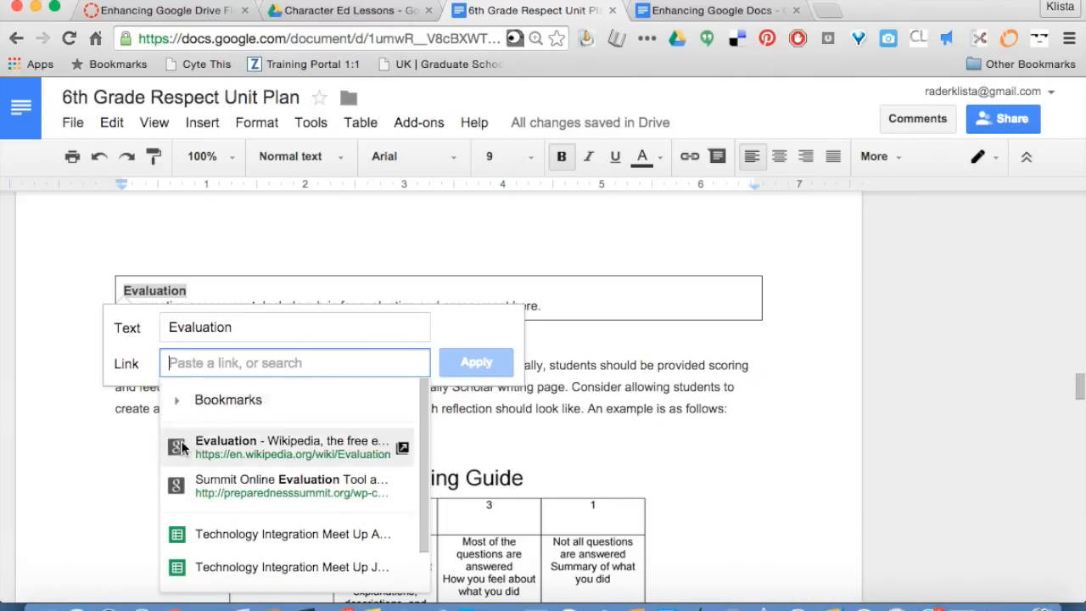
pyautogui.click(176, 399)
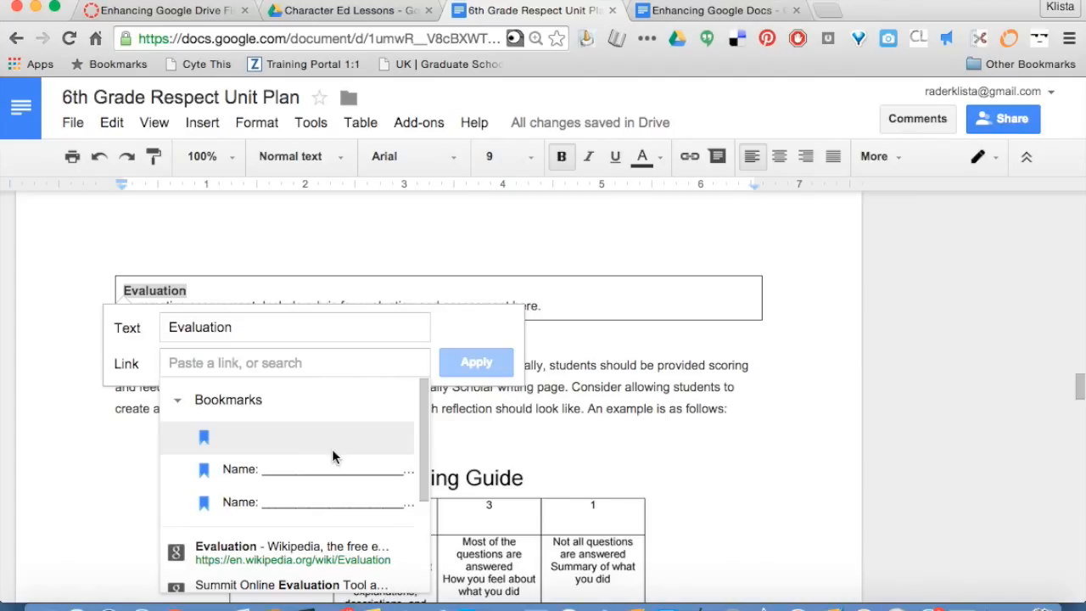
pyautogui.click(295, 447)
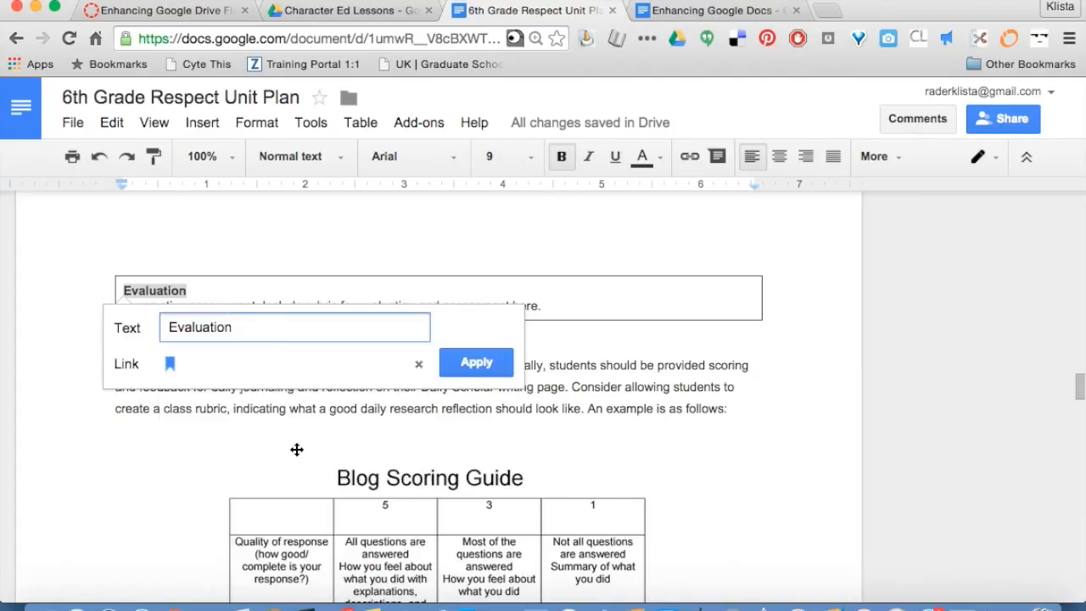
pyautogui.click(476, 362)
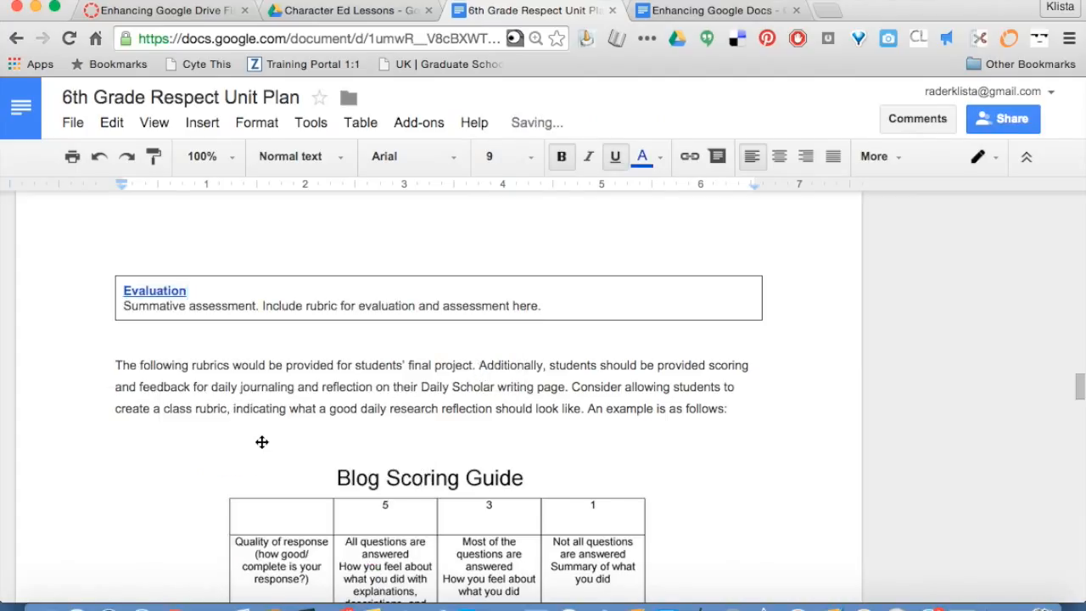